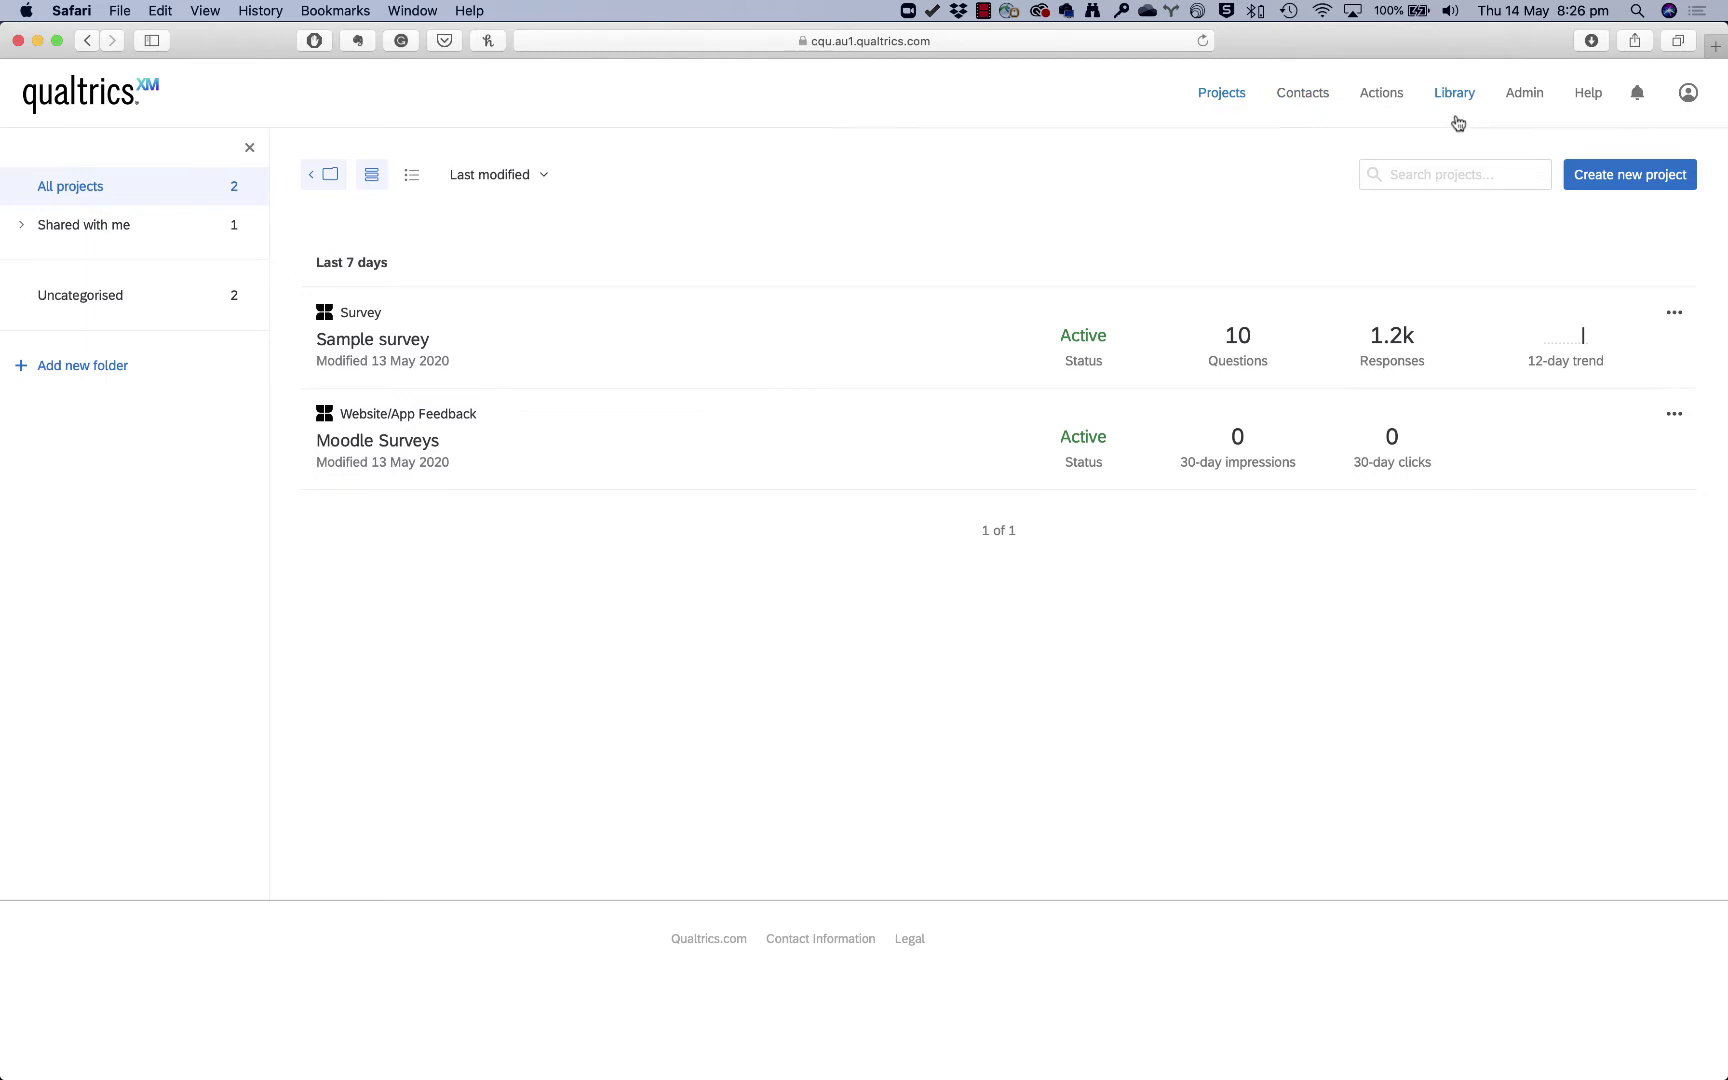
left_click(1688, 96)
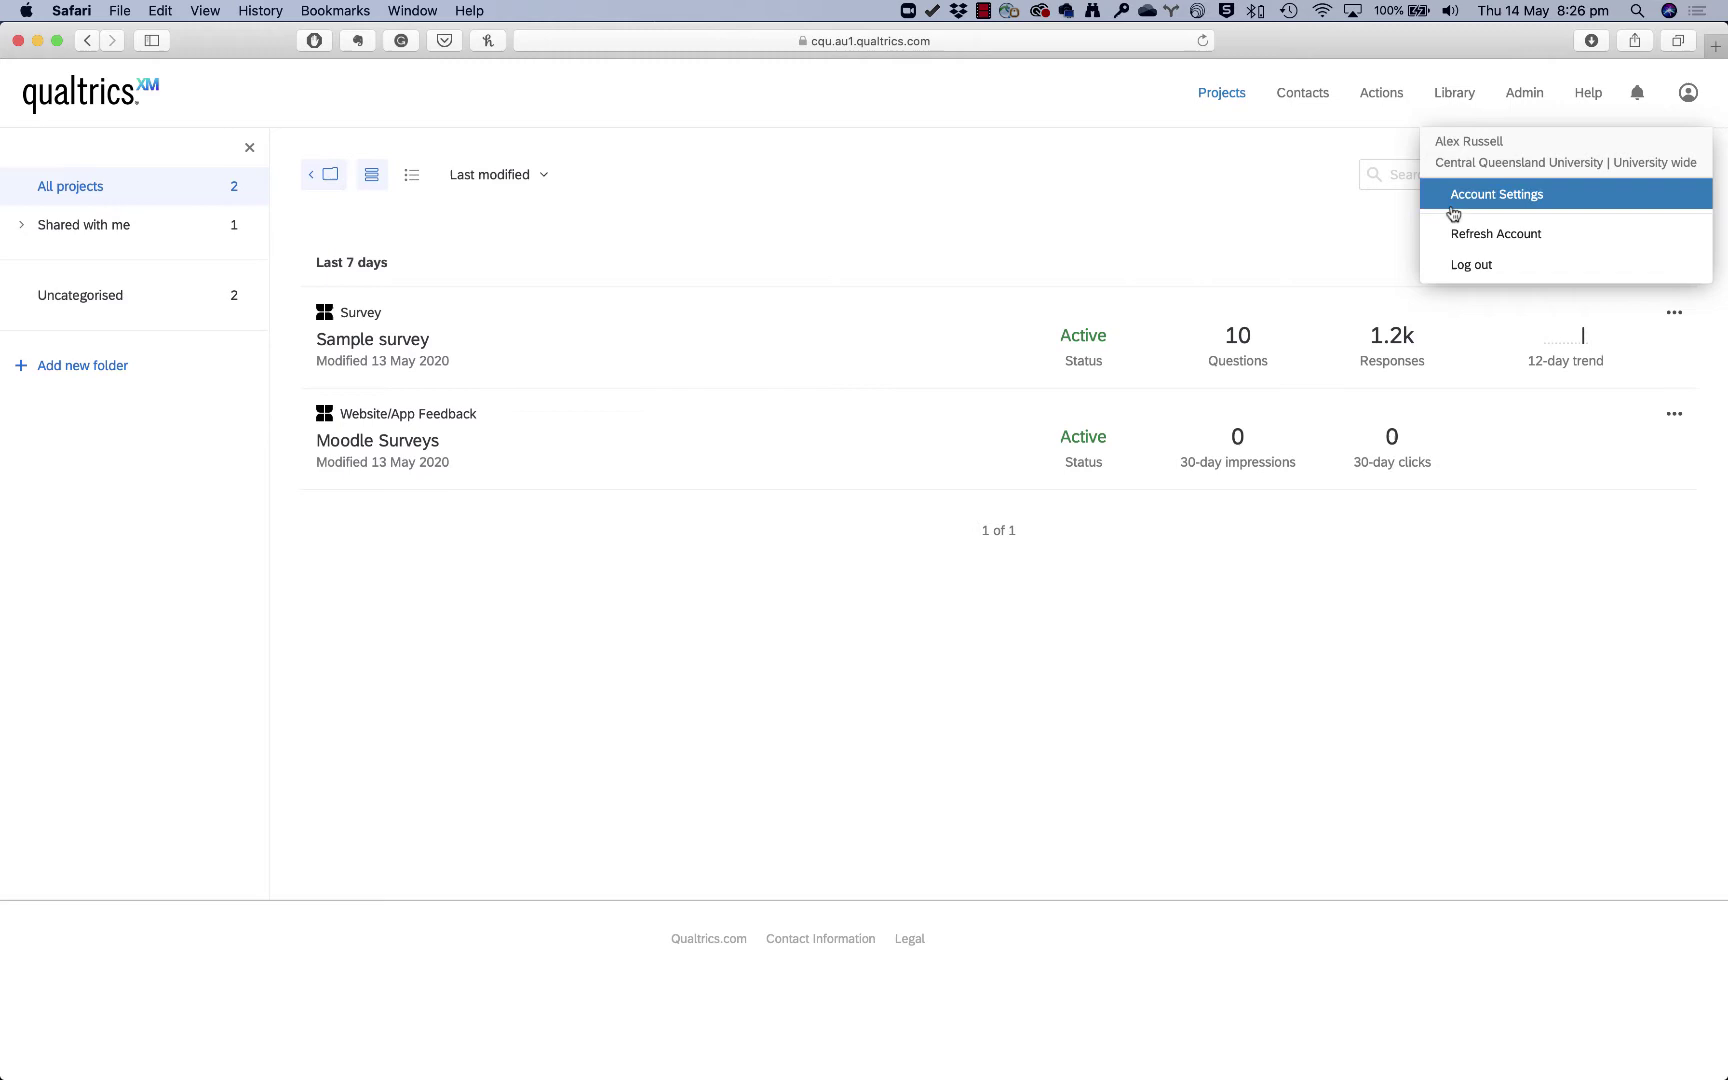
left_click(1165, 201)
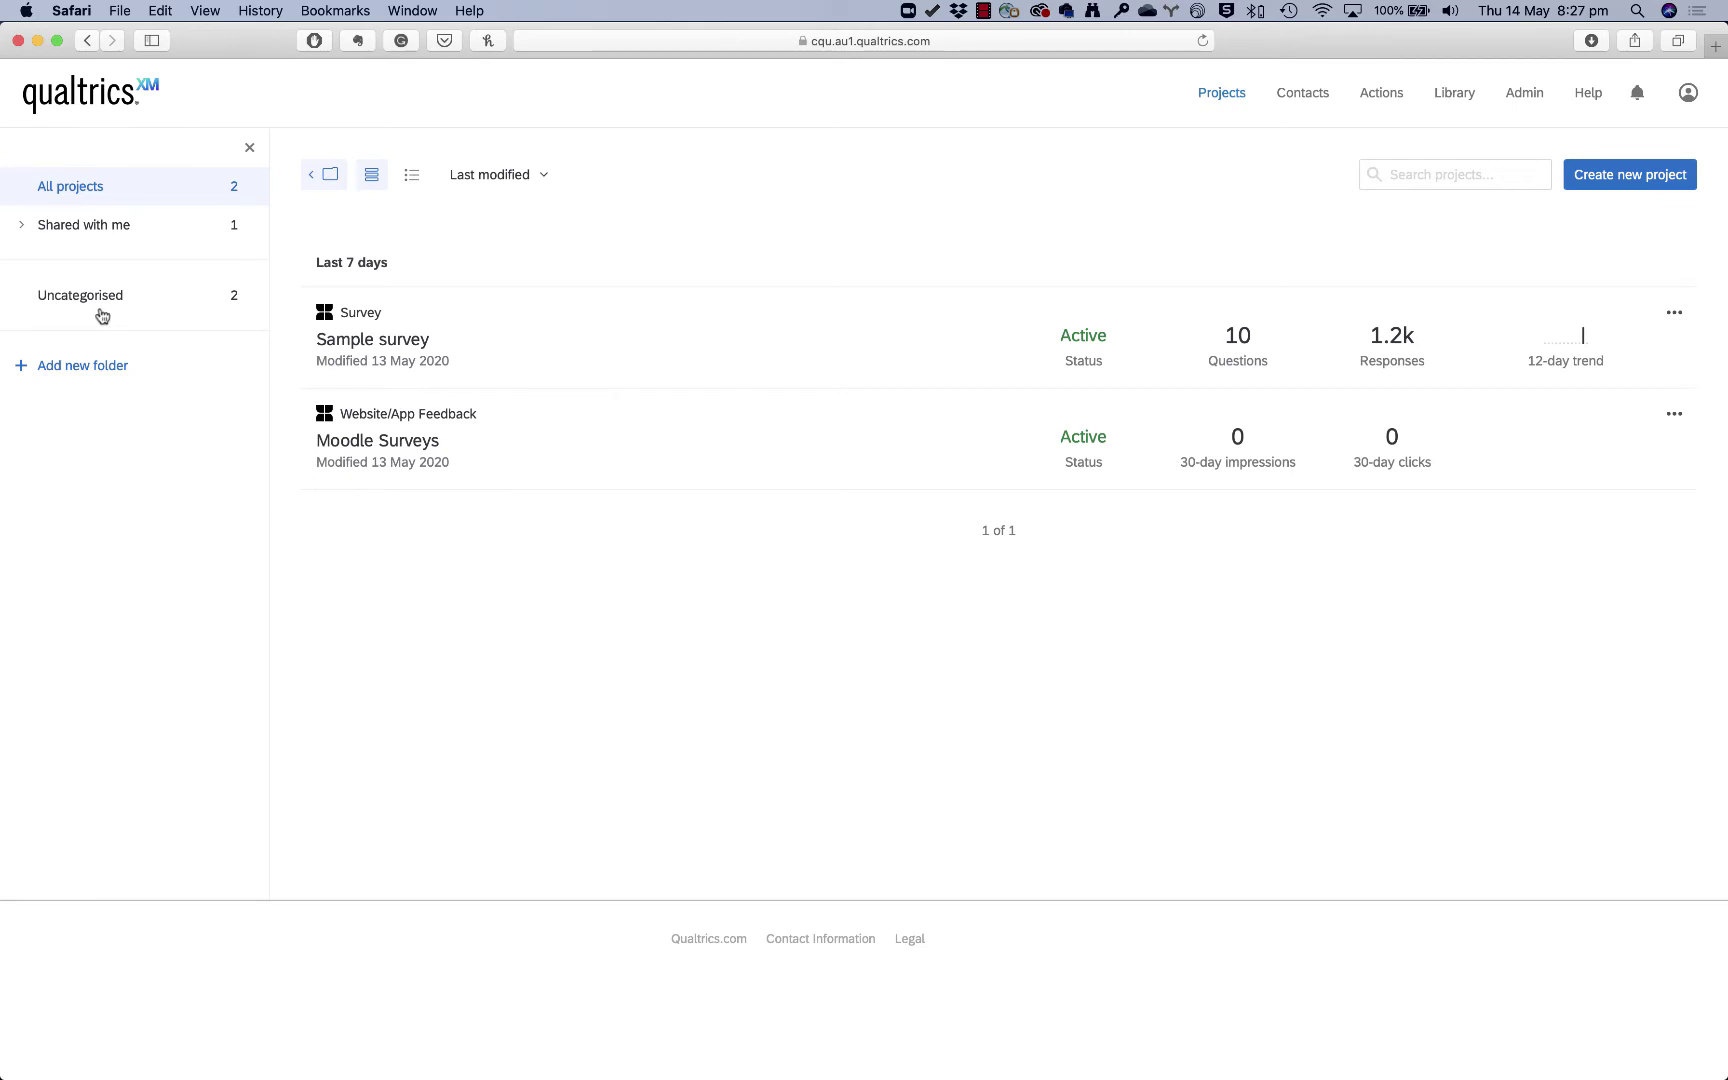
- Add two new project folders named Moodle and Samples
left_click(104, 374)
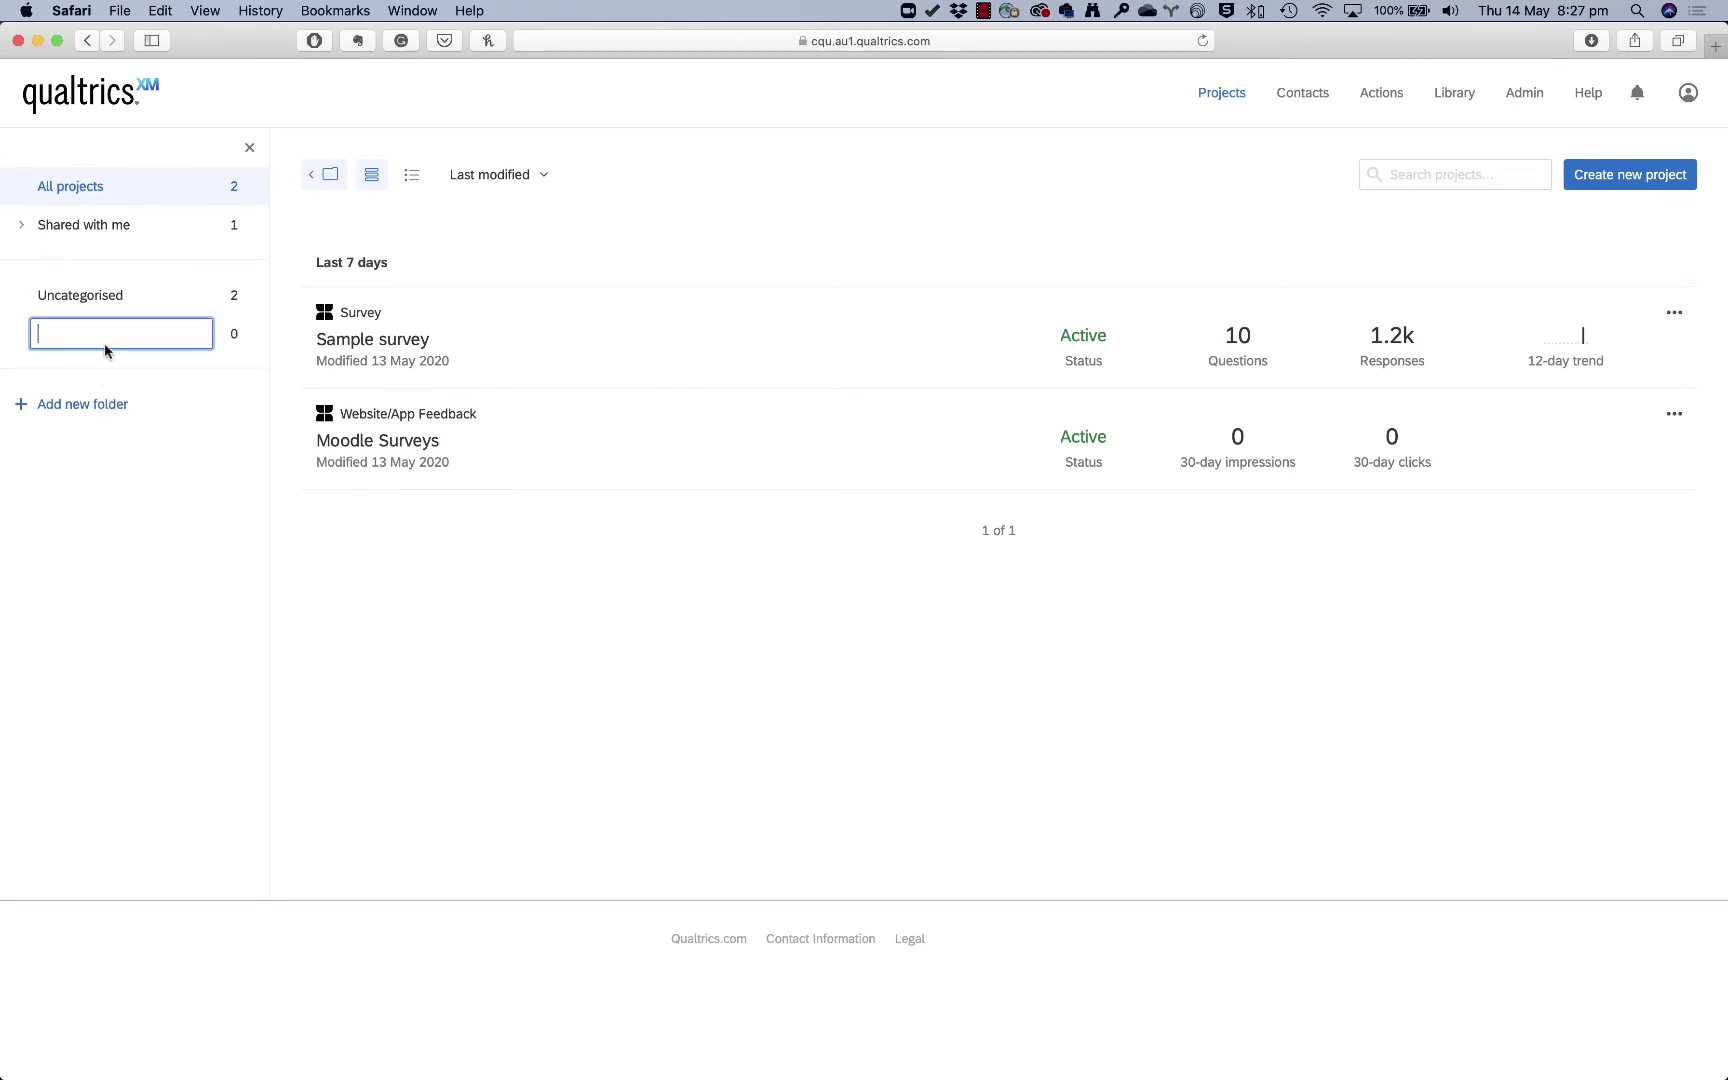
type("Moodle")
key("Return")
left_click(108, 404)
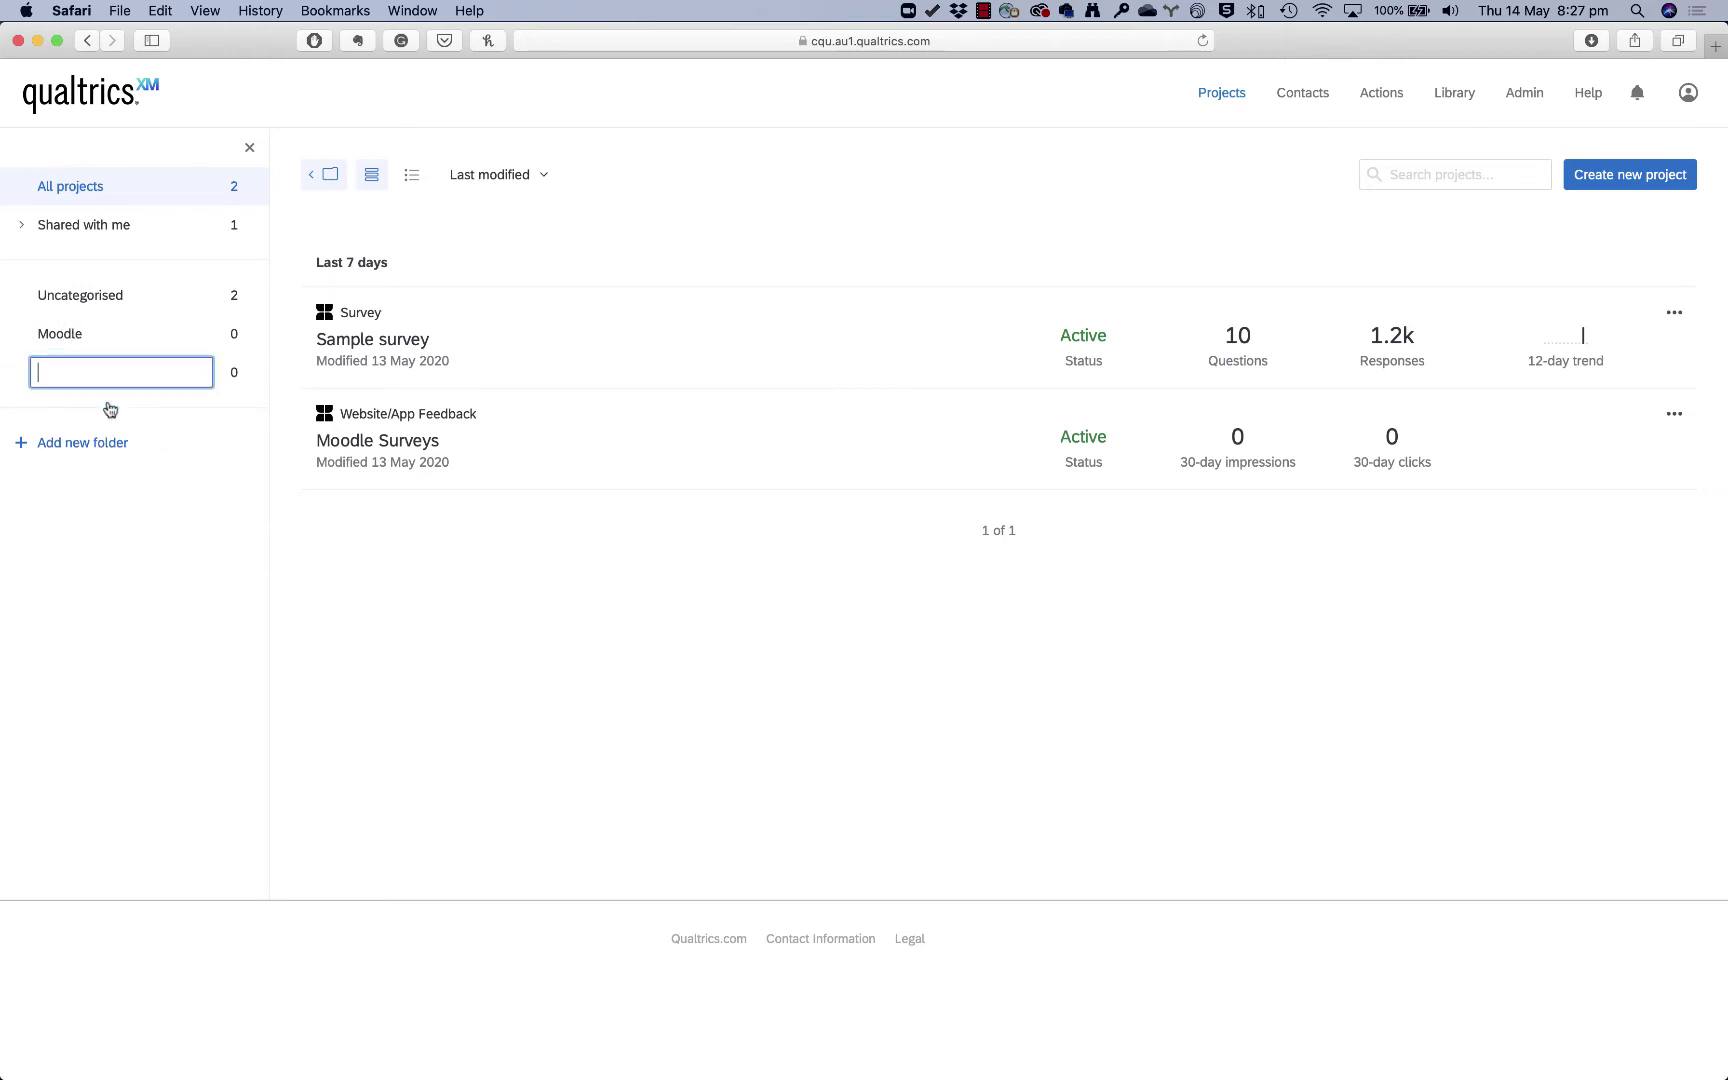
type("Samples")
key("Return")
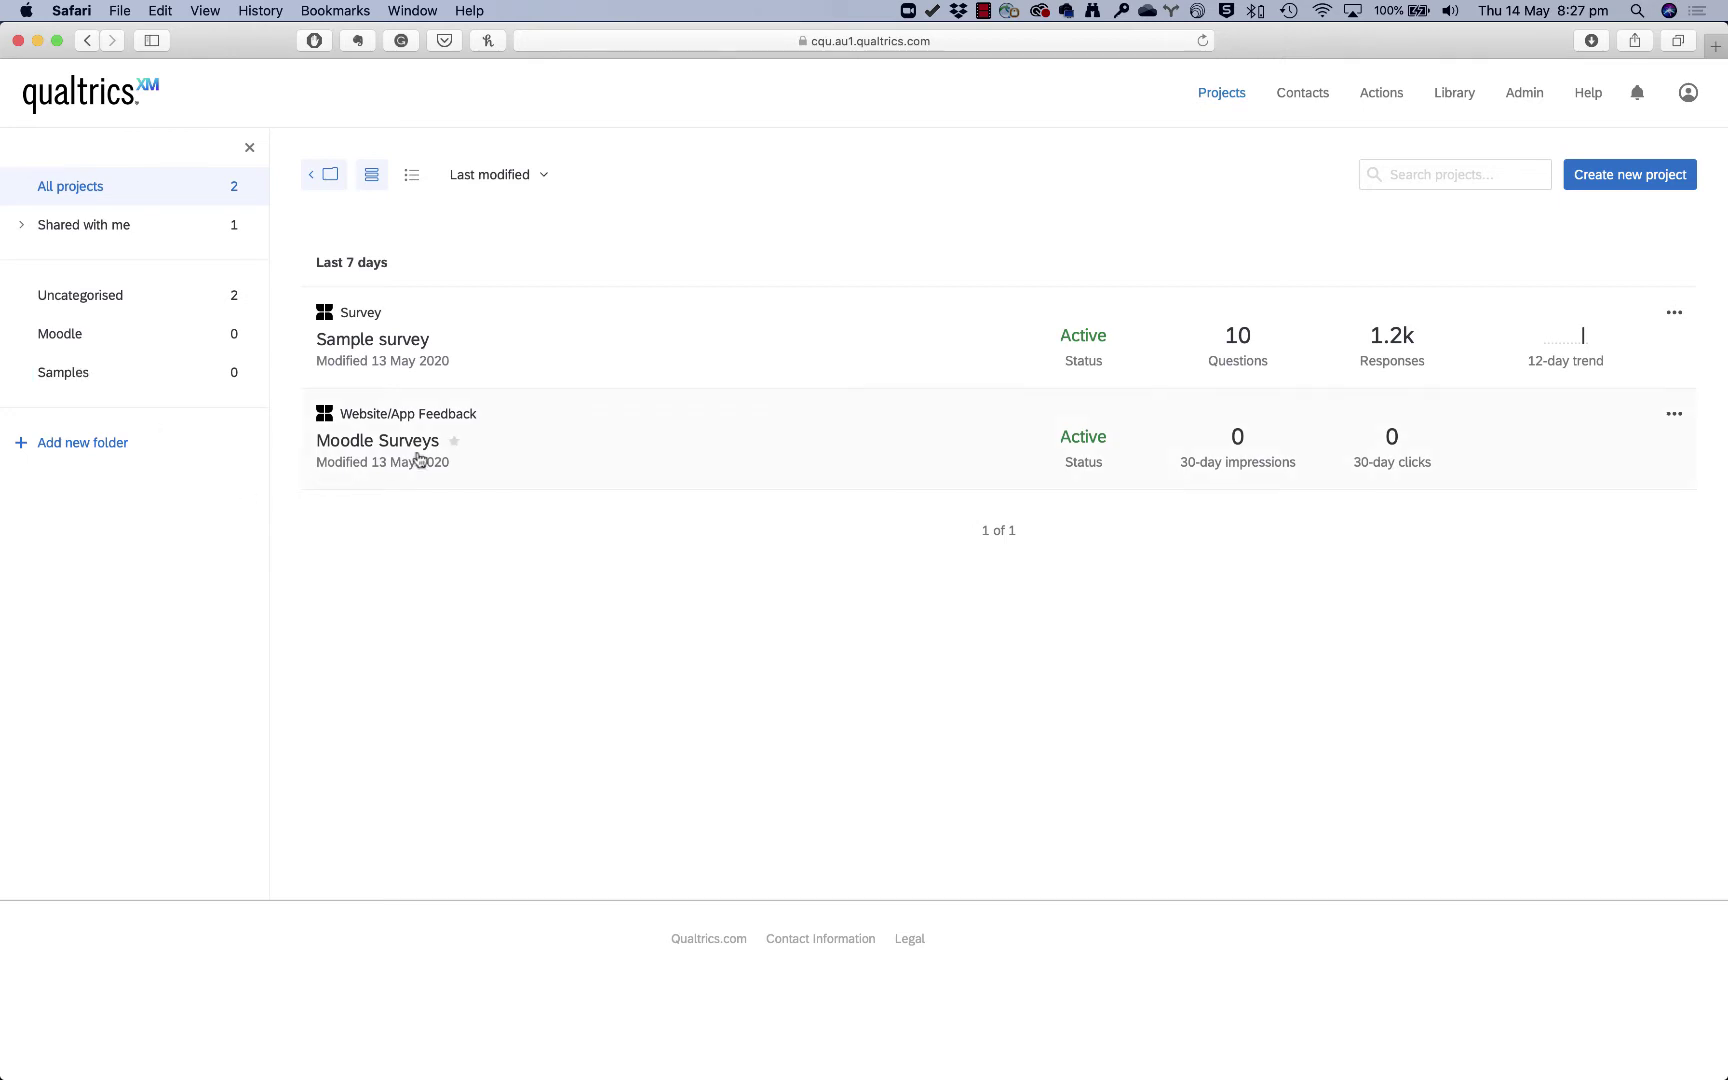
- Move the Moodle Surveys project into the Moodle folder and Sample survey into the Samples folder, then check the Moodle folder and return to all projects
left_click_drag(546, 449, 216, 345)
left_click_drag(584, 352, 170, 368)
left_click(152, 342)
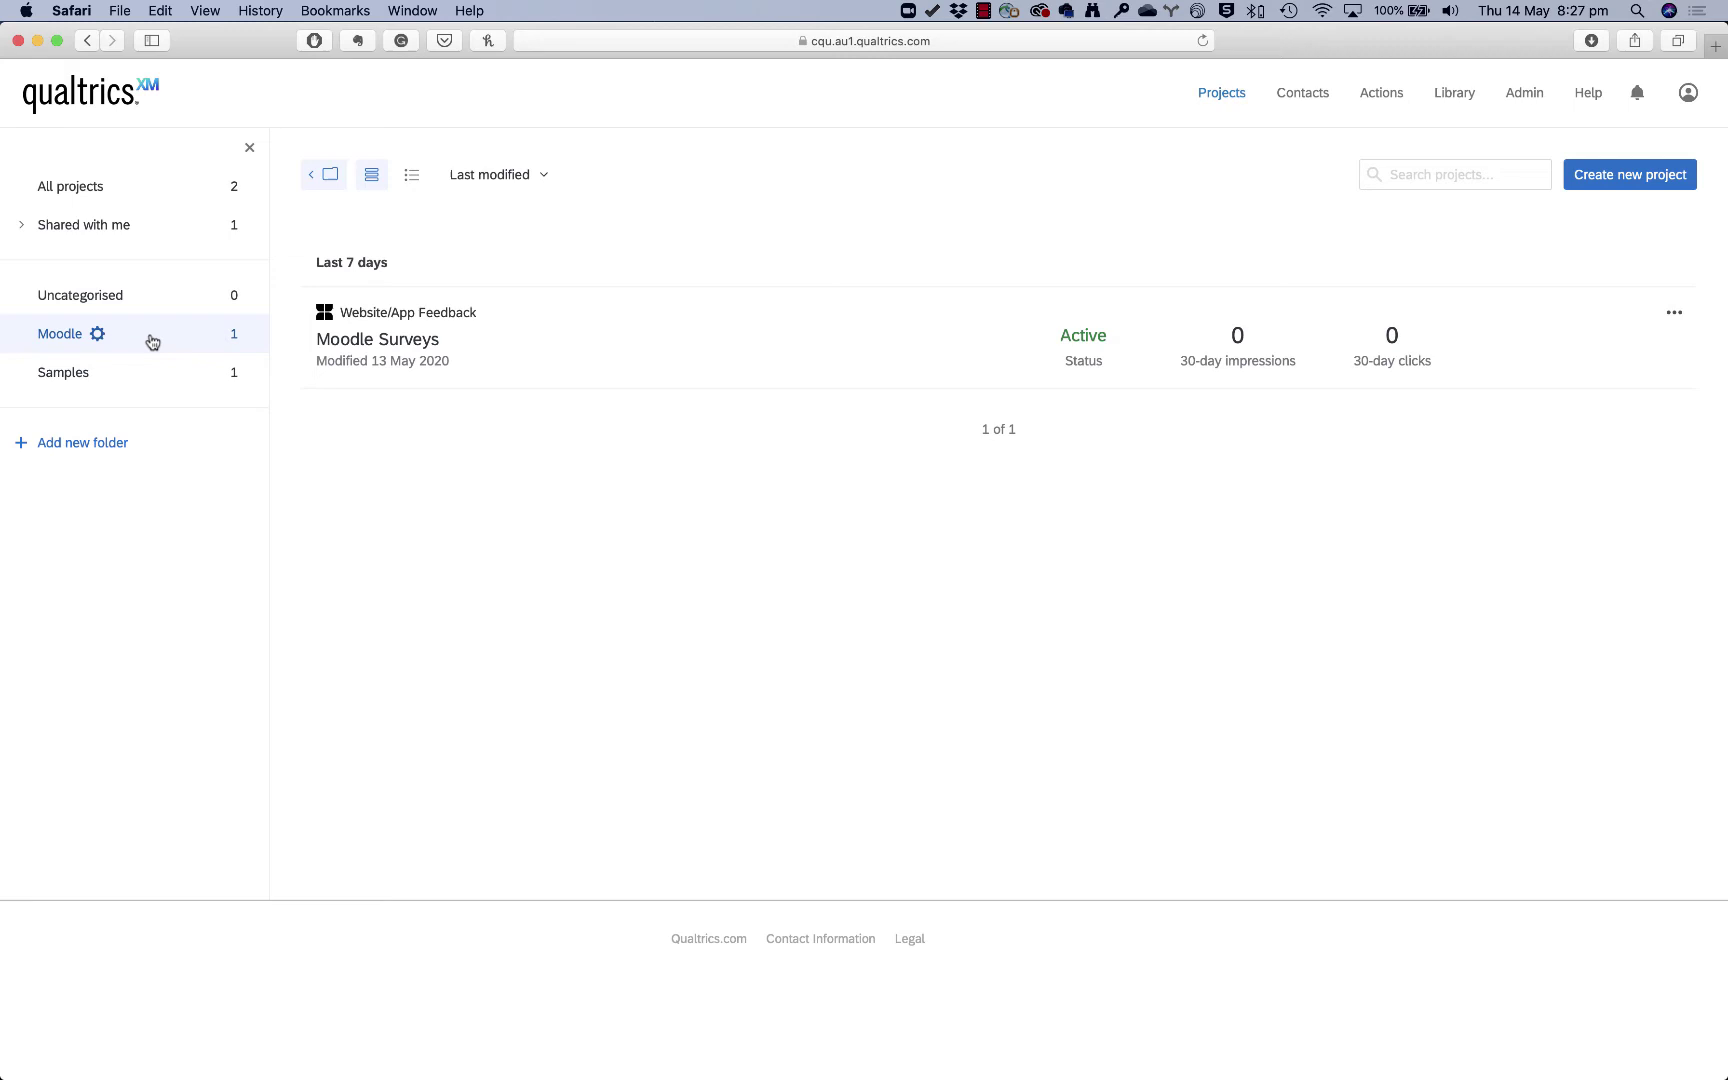
left_click(179, 189)
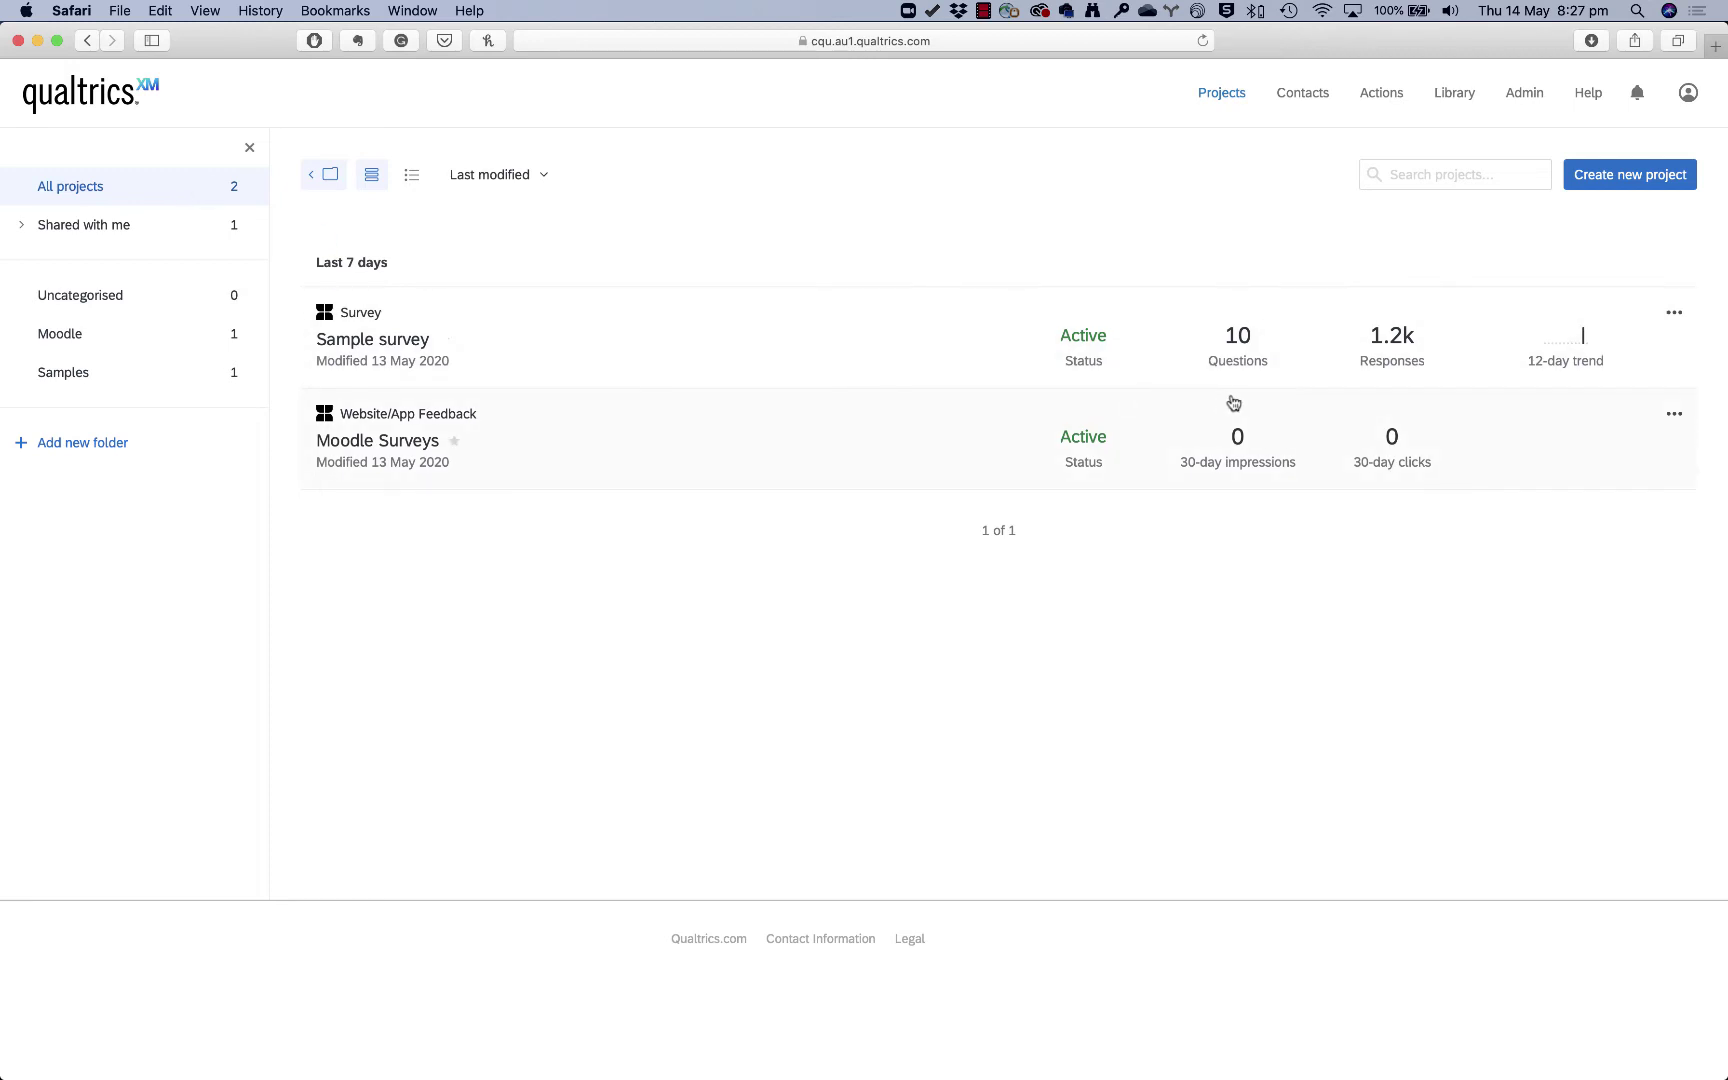
- Create a new blank survey project named "Demo survey" after browsing the available project templates
mouse_move(1277, 371)
mouse_move(1426, 384)
mouse_move(1580, 376)
left_click(1630, 180)
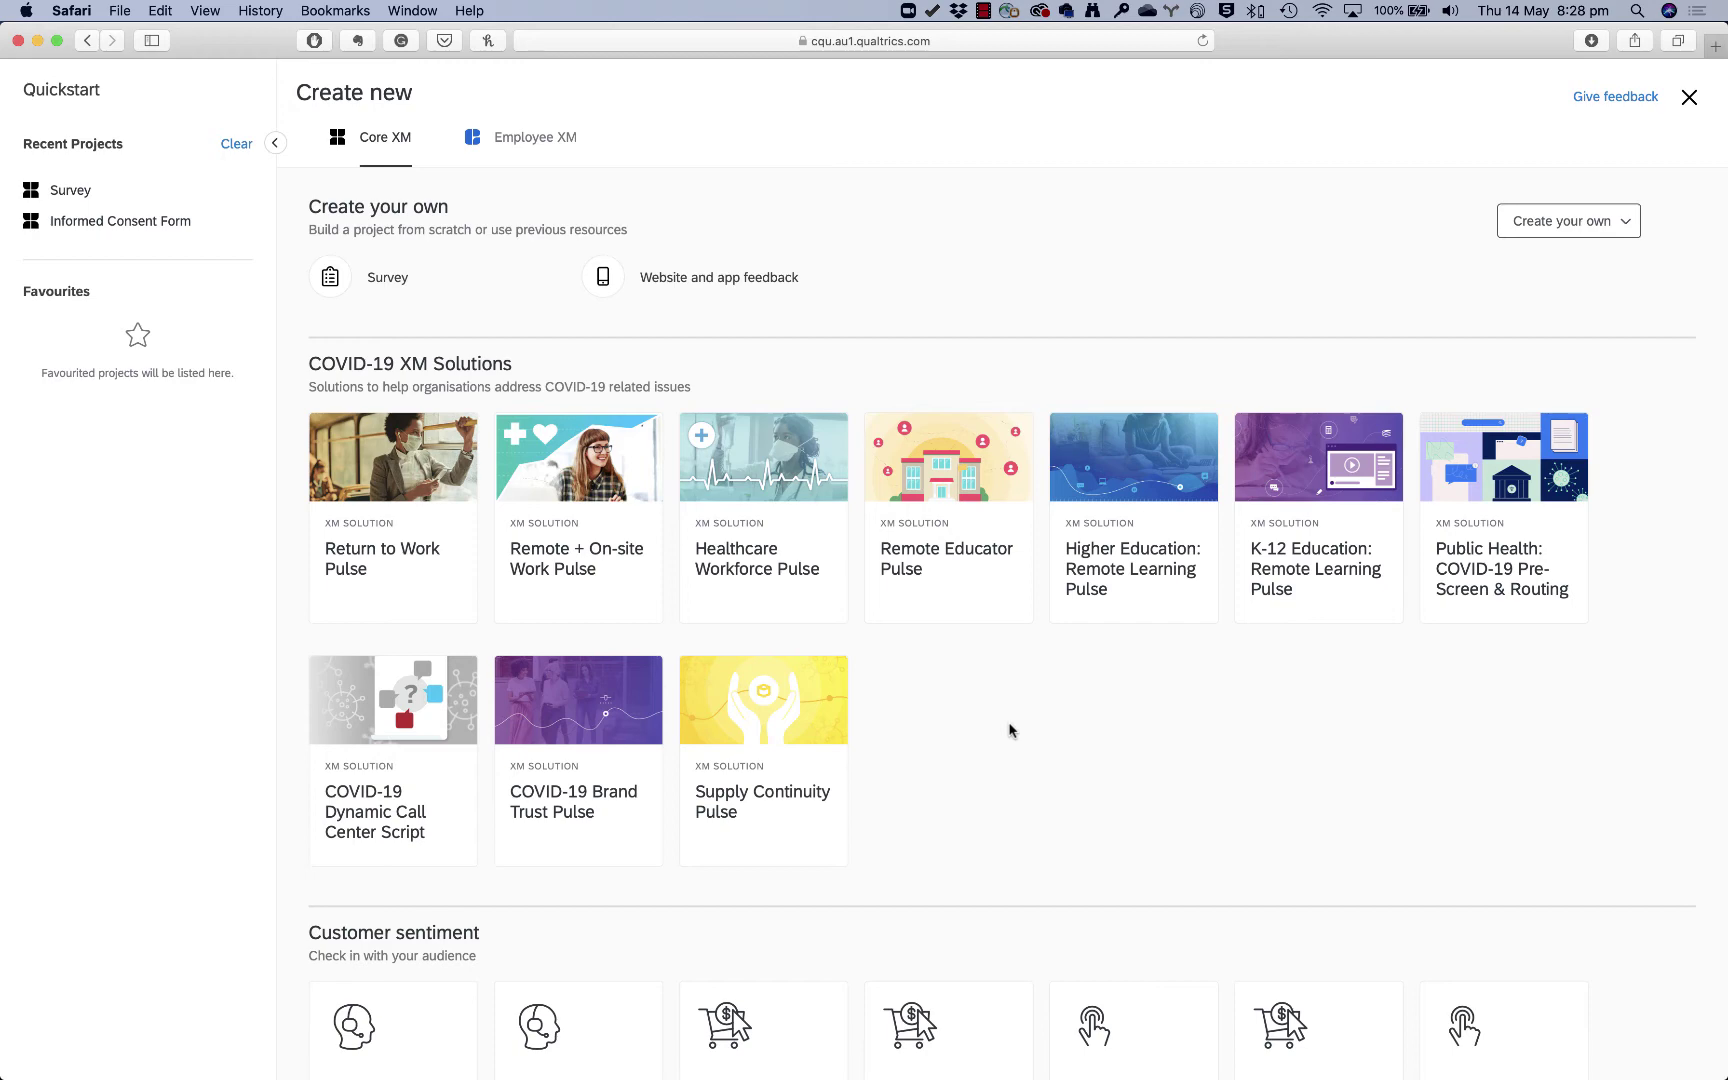
scroll(1009, 730, "down", 10)
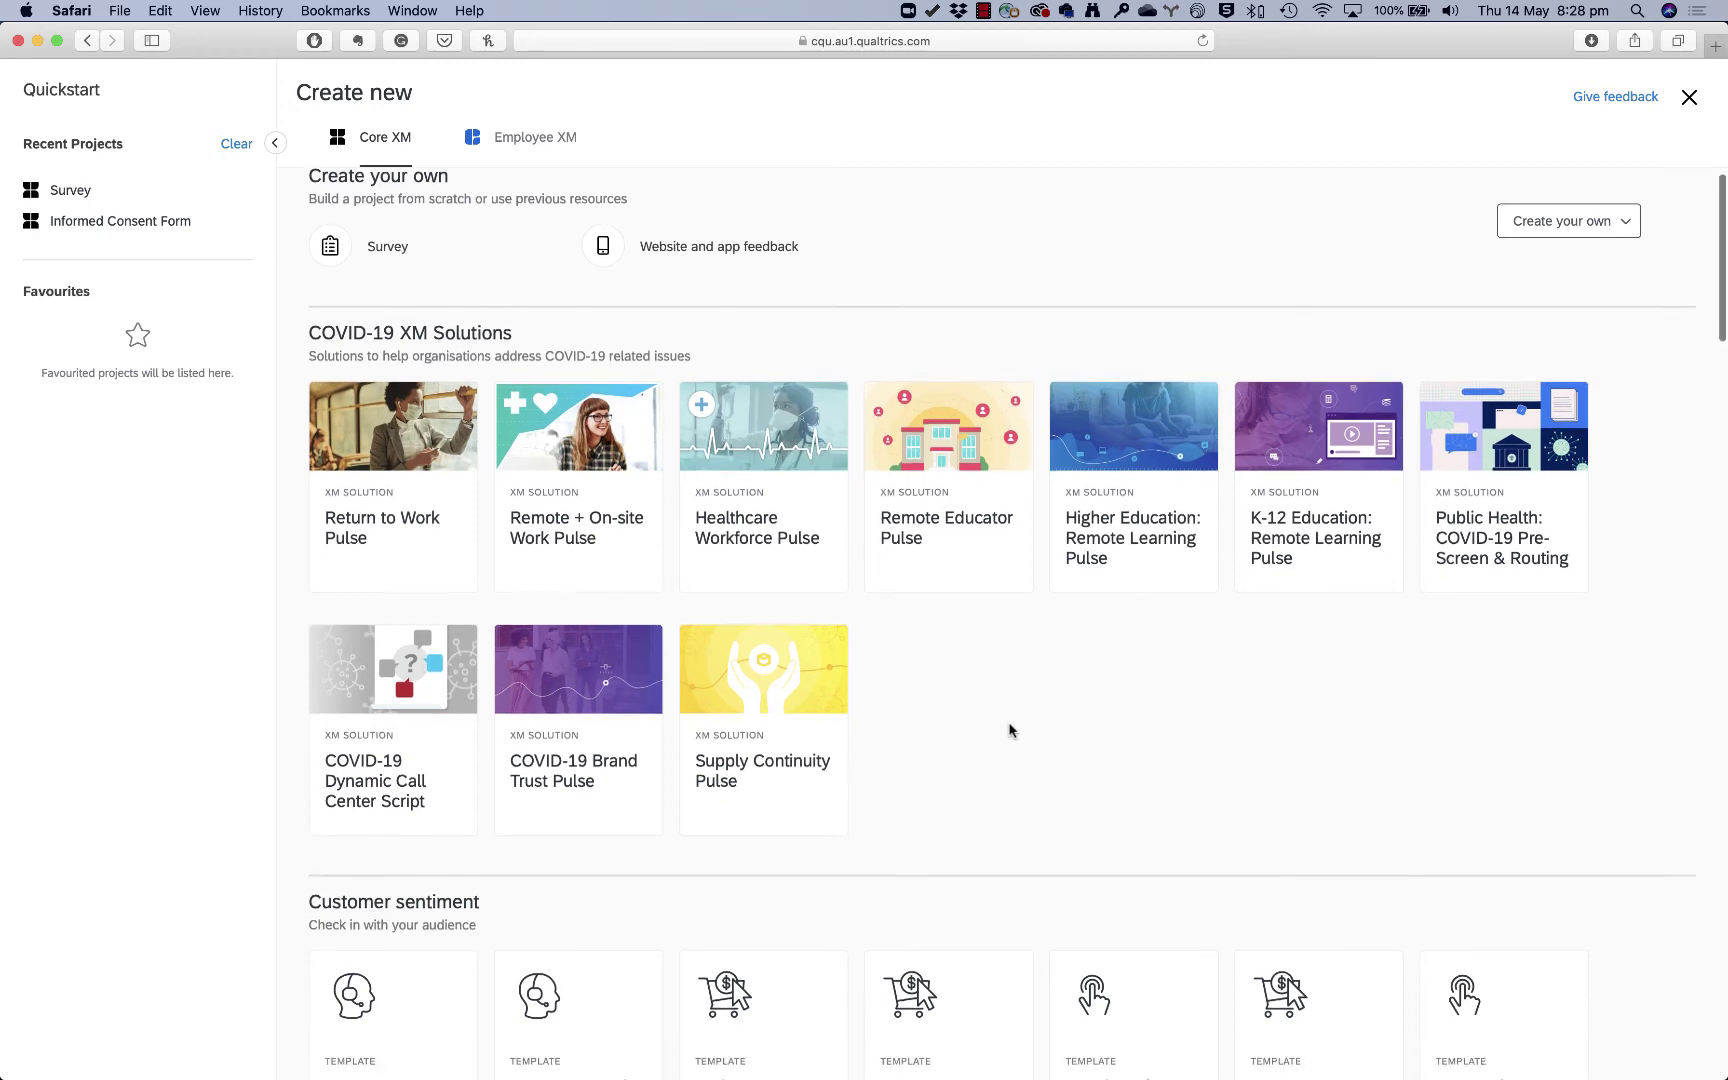
scroll(1009, 730, "down", 5)
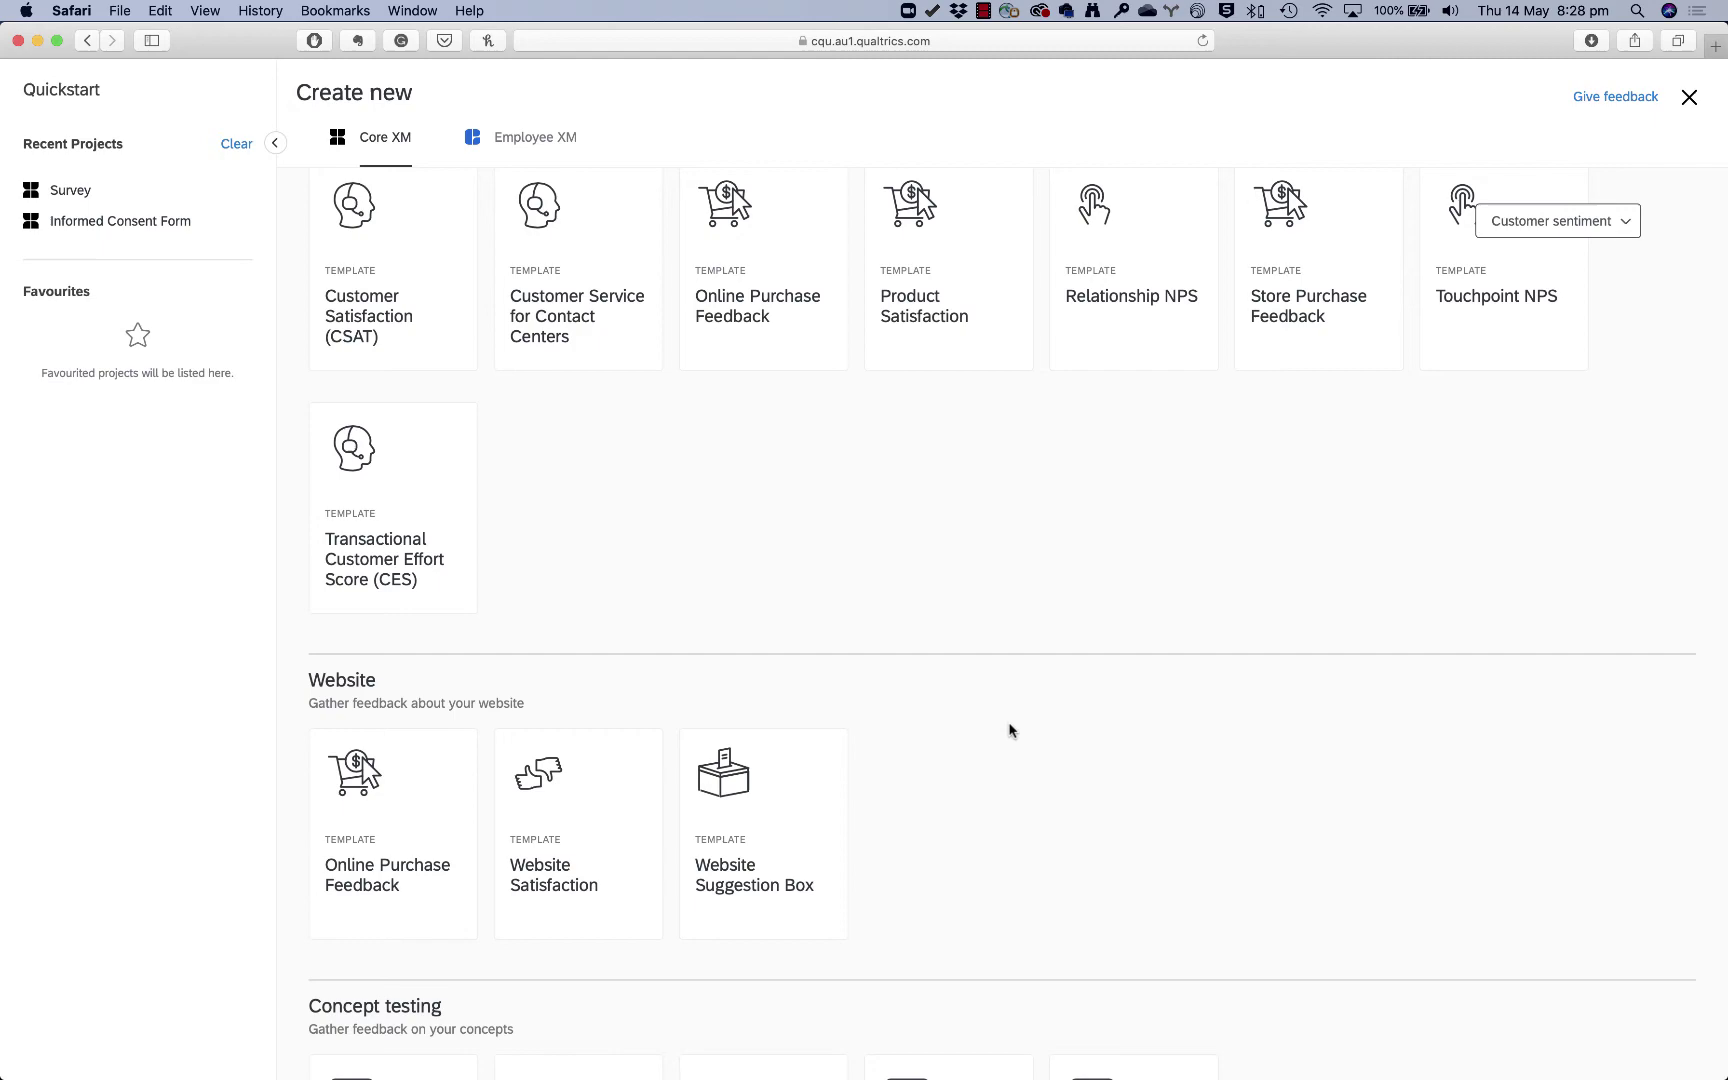
scroll(1009, 730, "down", 20)
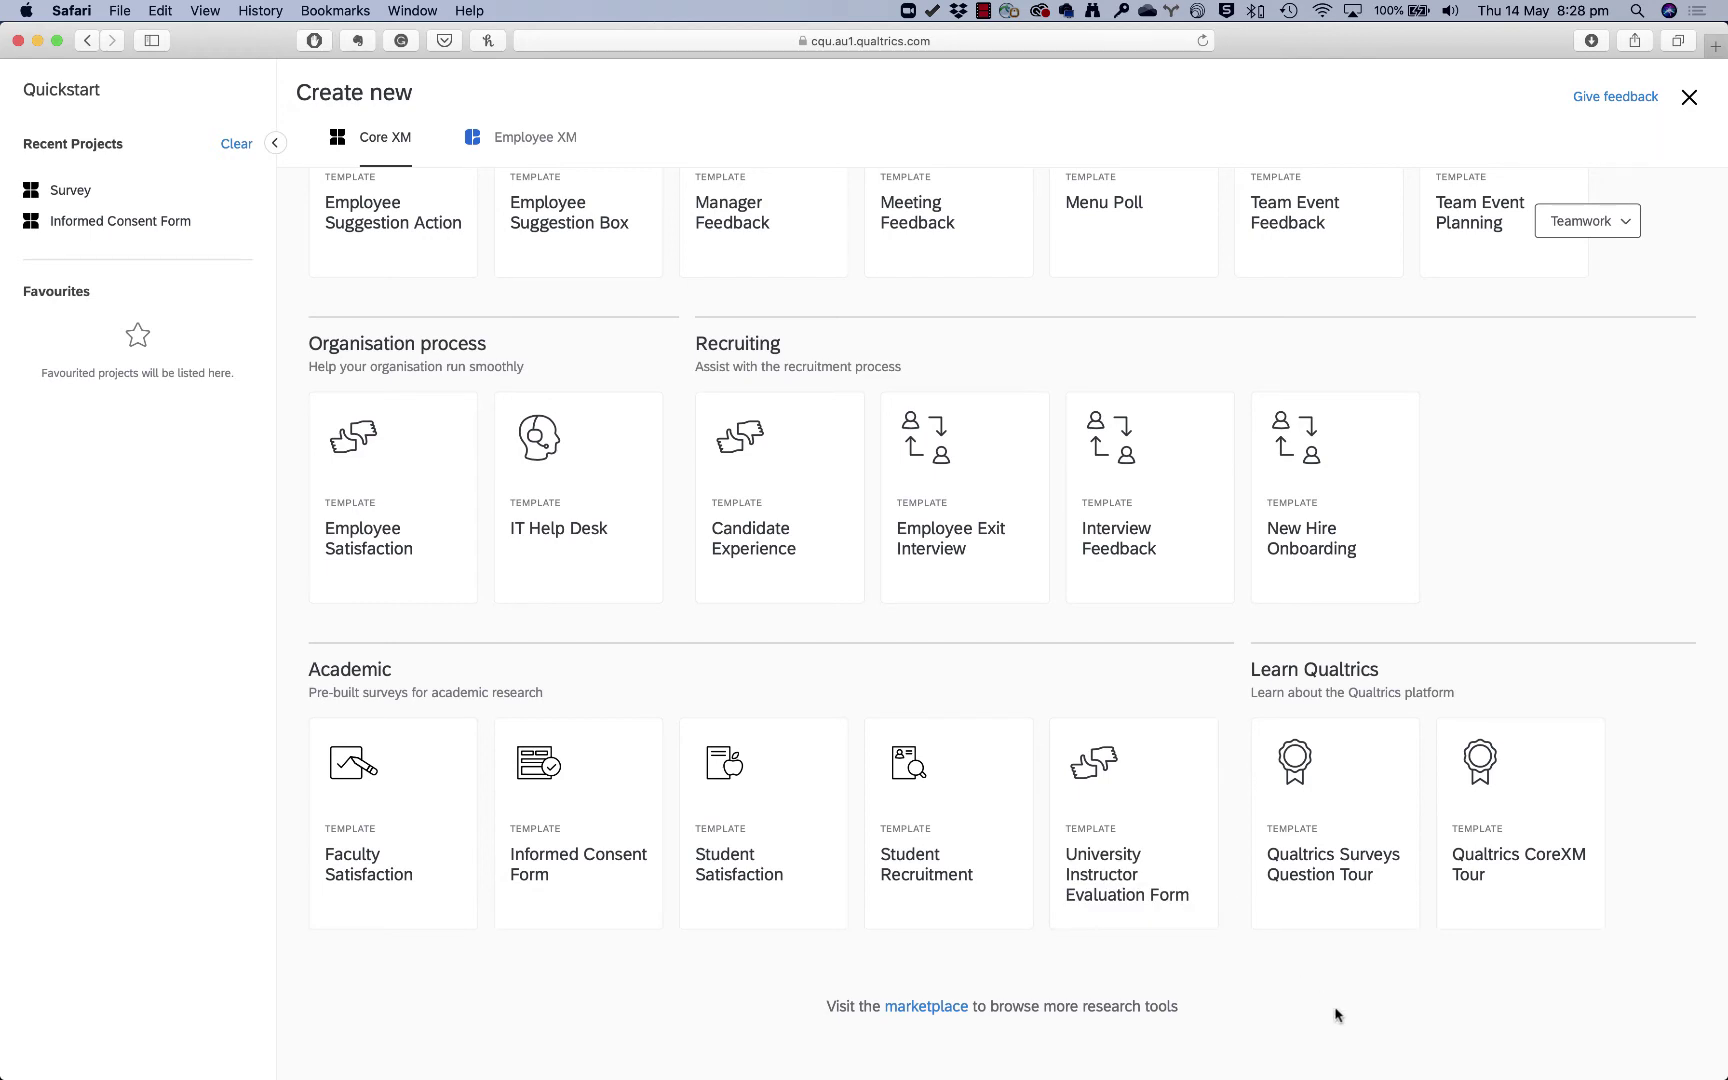
scroll(1053, 443, "up", 20)
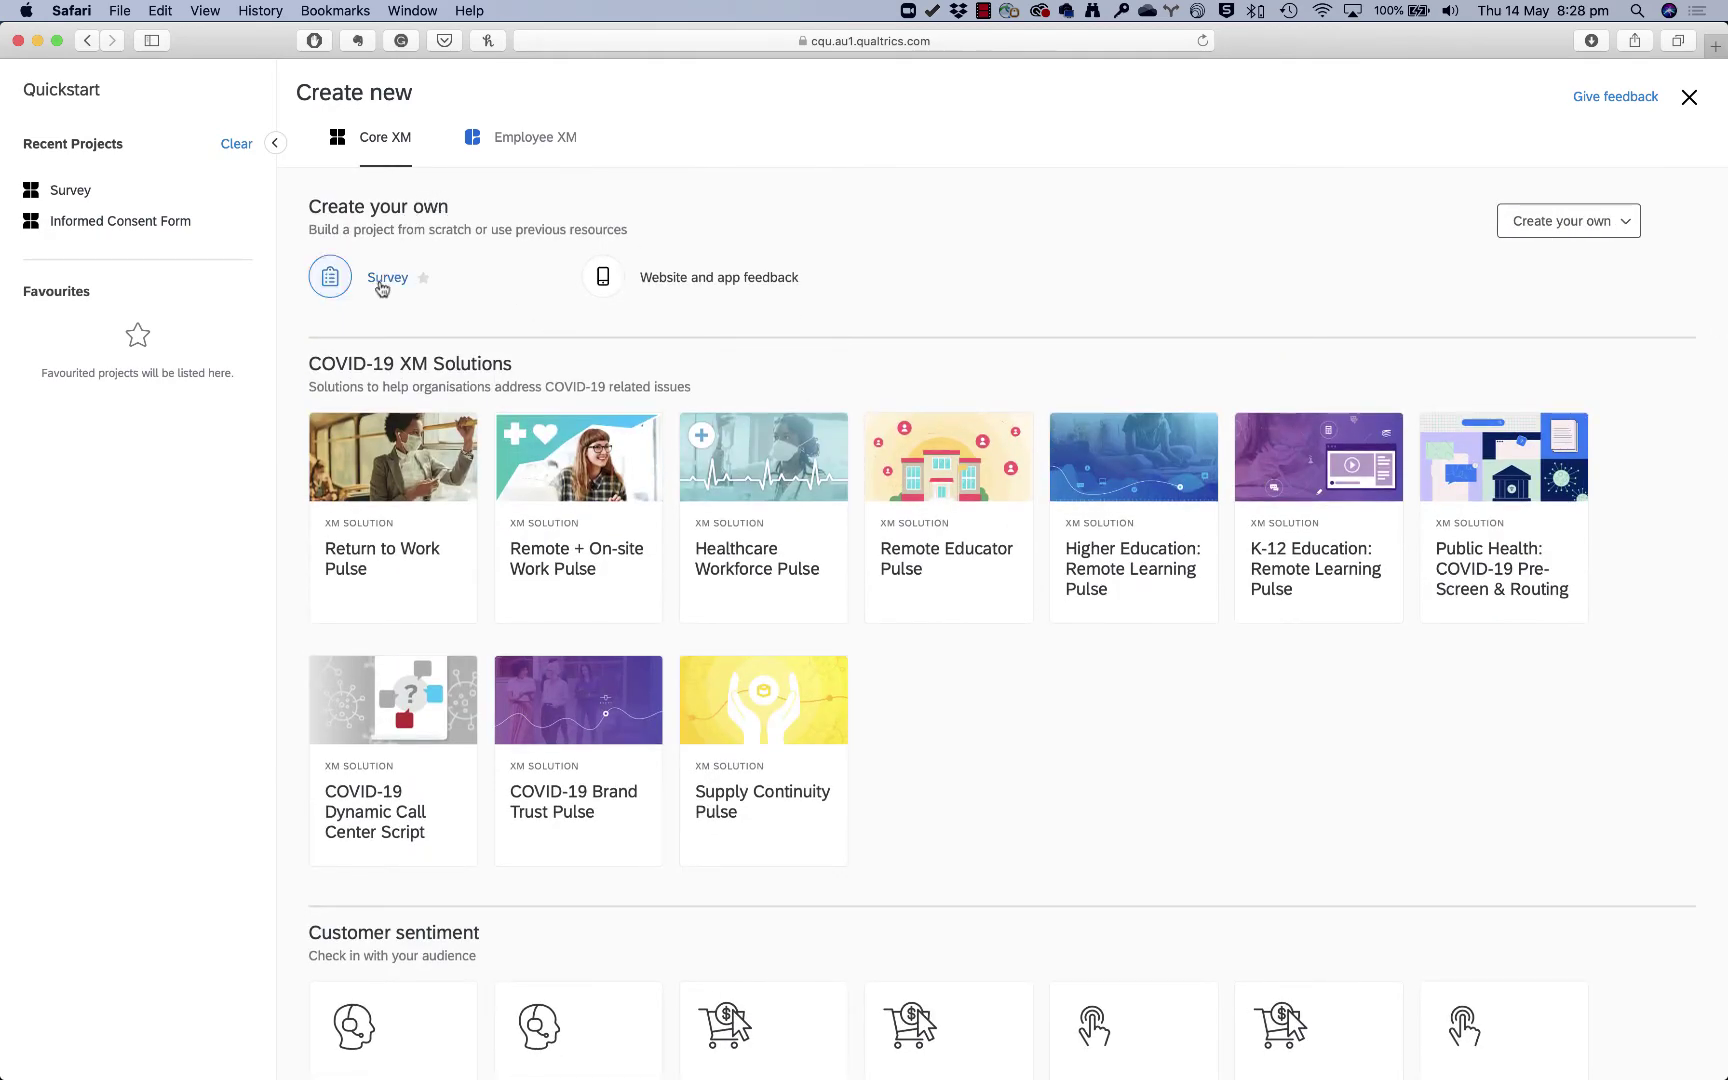
left_click(380, 287)
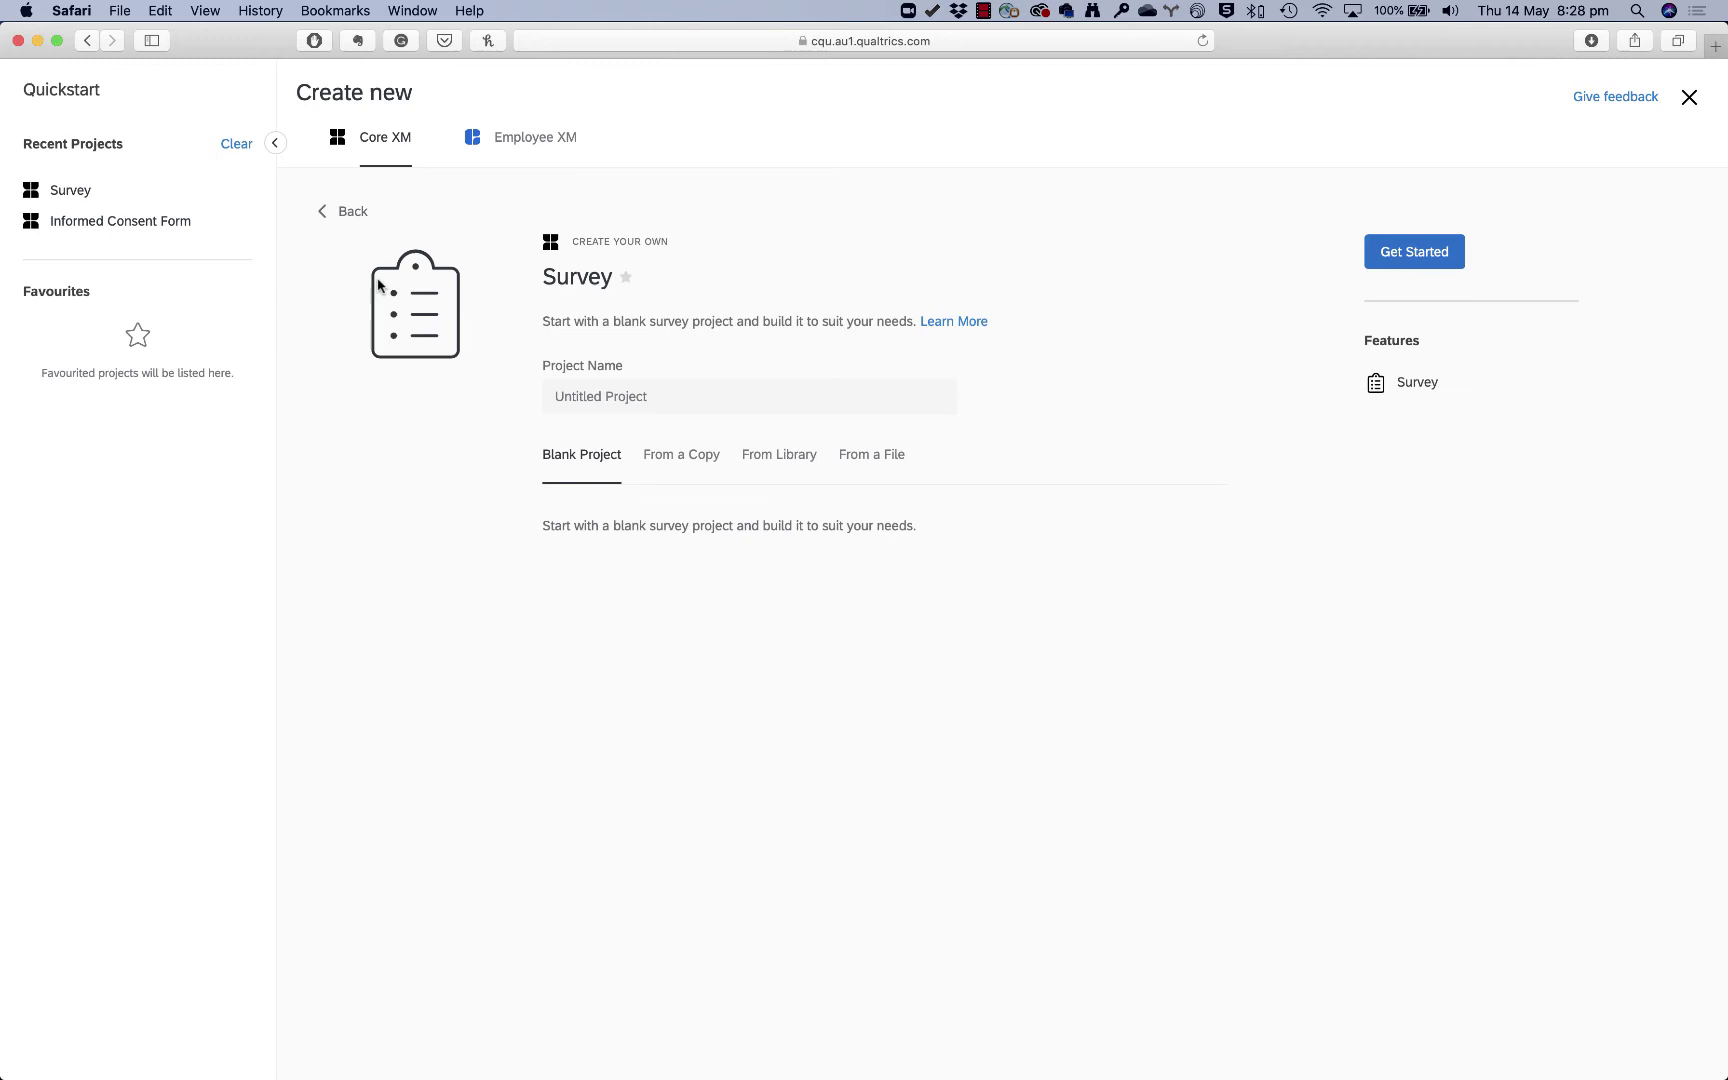
left_click(610, 396)
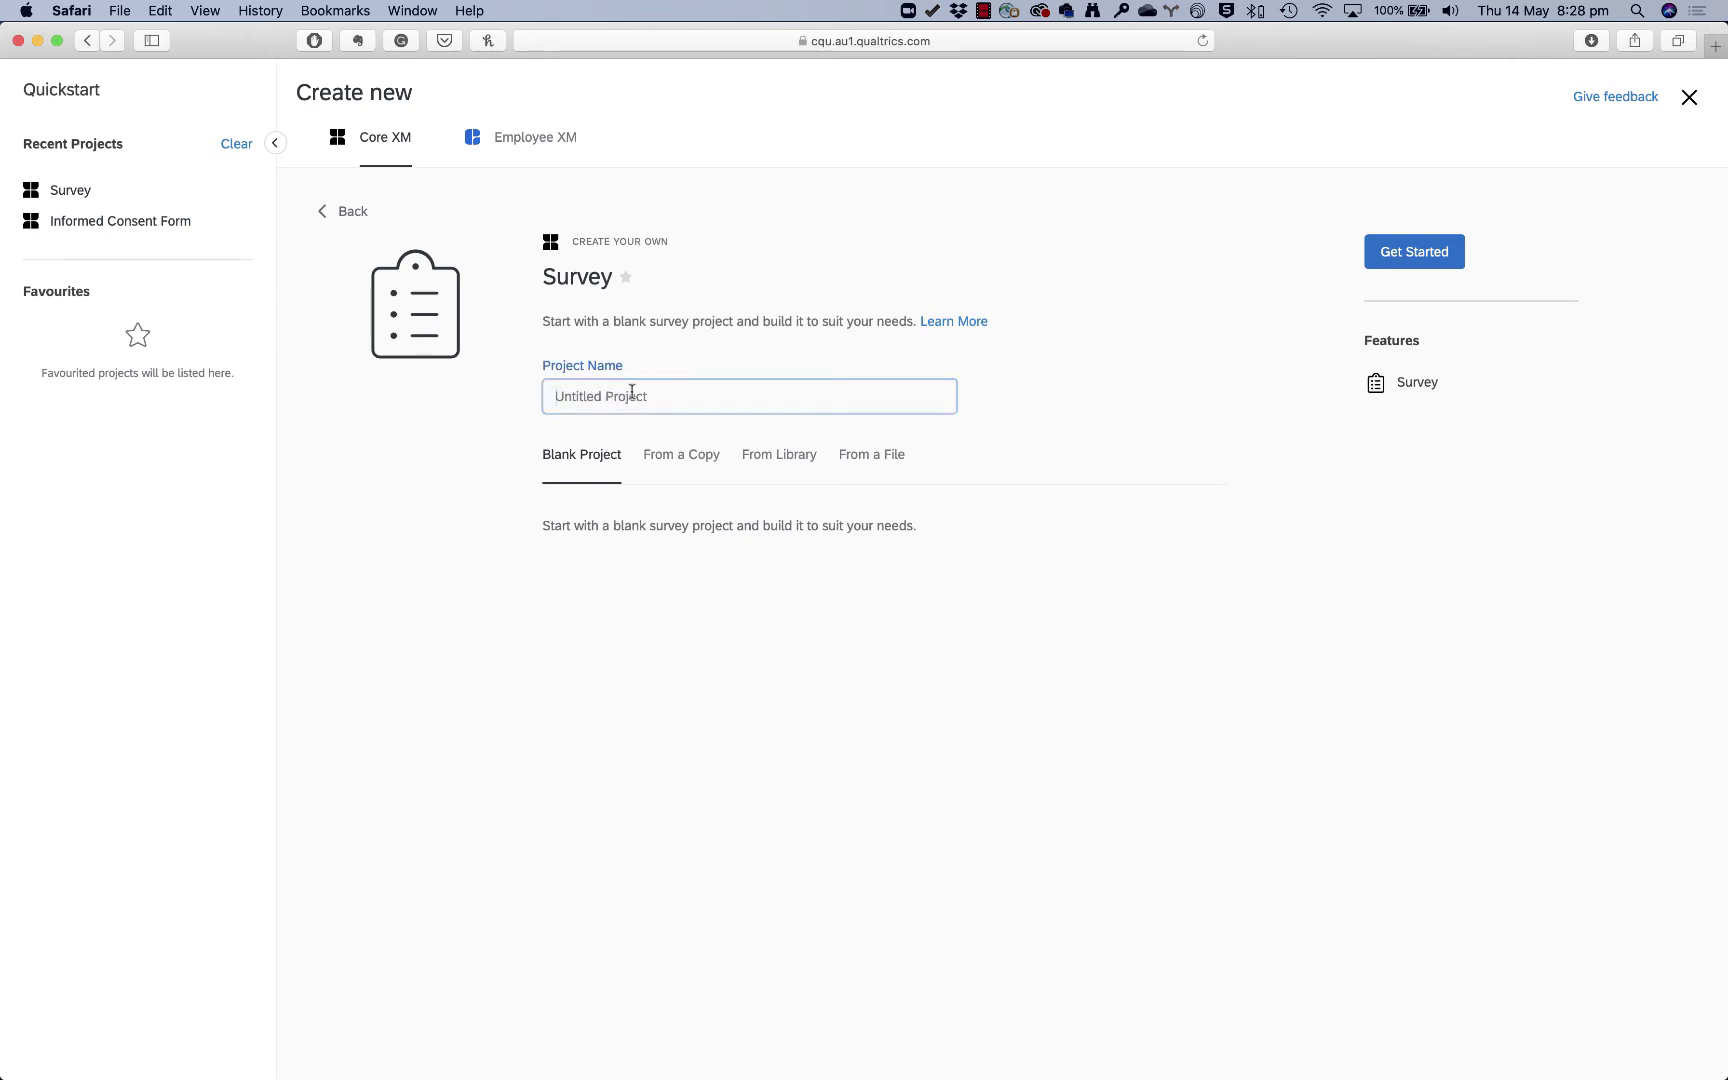
type("Demo survey")
left_click(1414, 254)
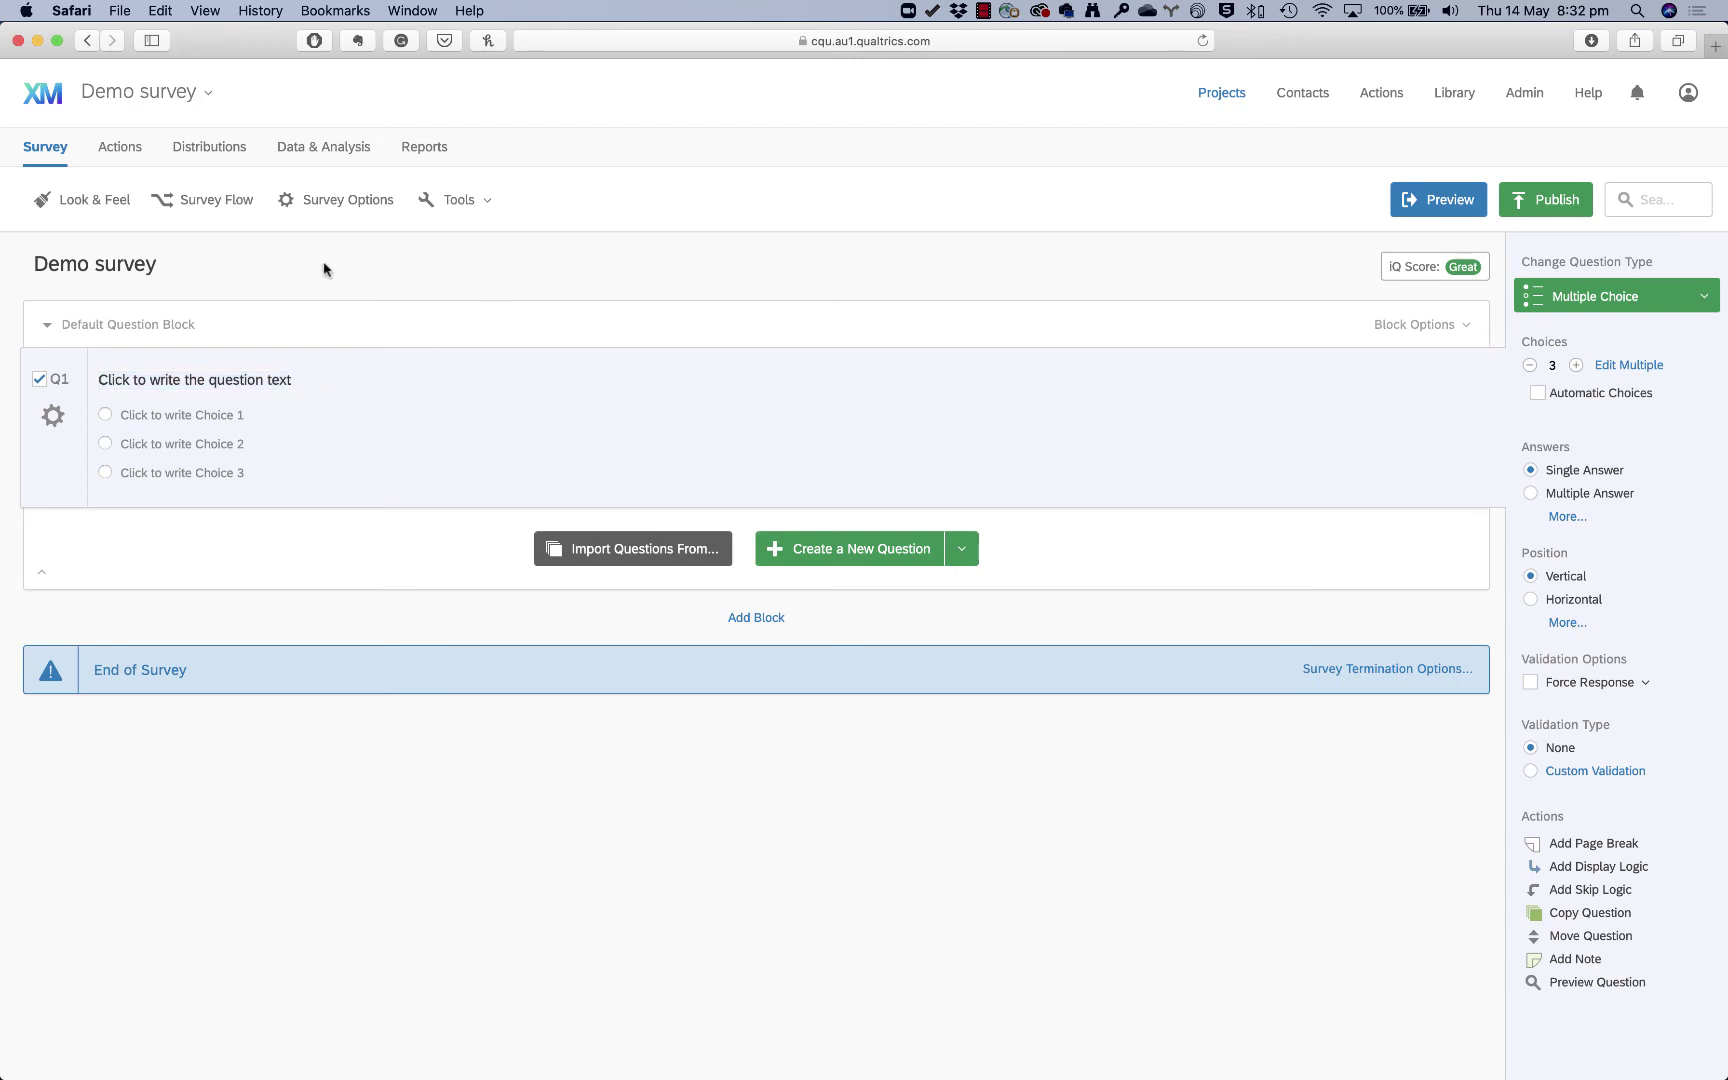
- Try the Blank theme, reselect the CQUniversity theme, check the layout choices, and save the survey's look and feel
left_click(88, 208)
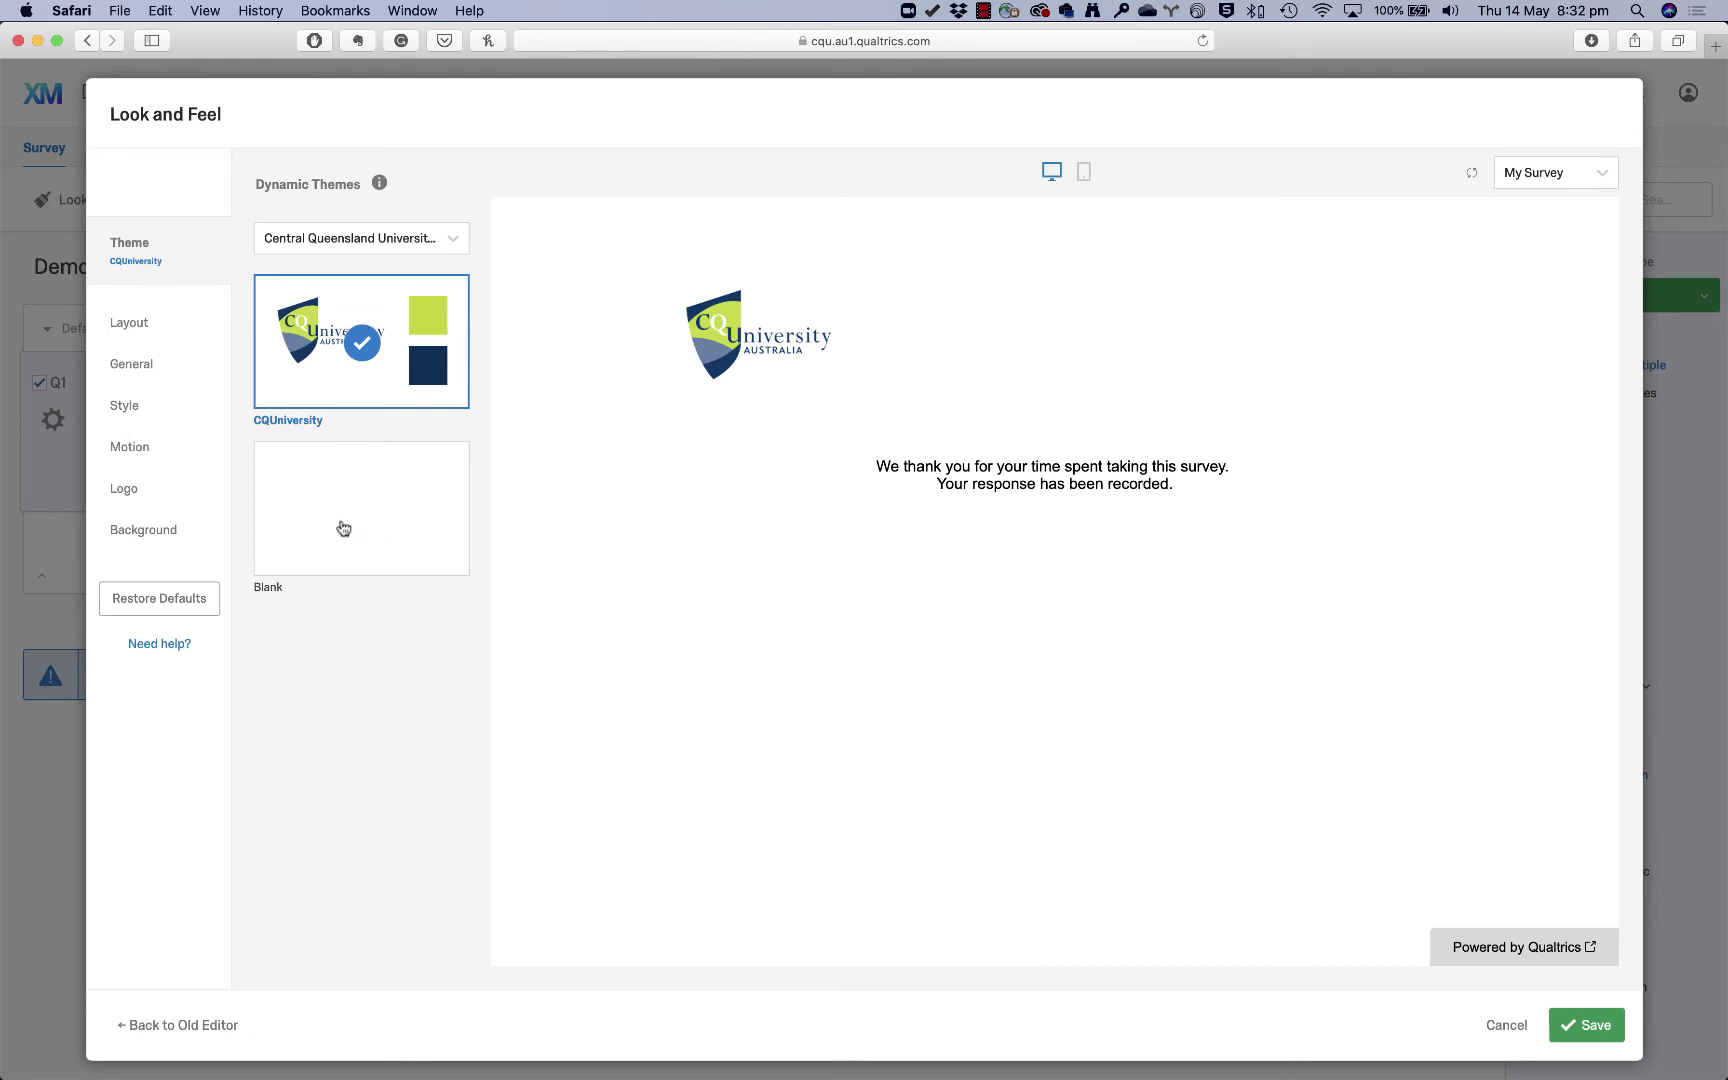
left_click(340, 520)
left_click(358, 382)
left_click(140, 324)
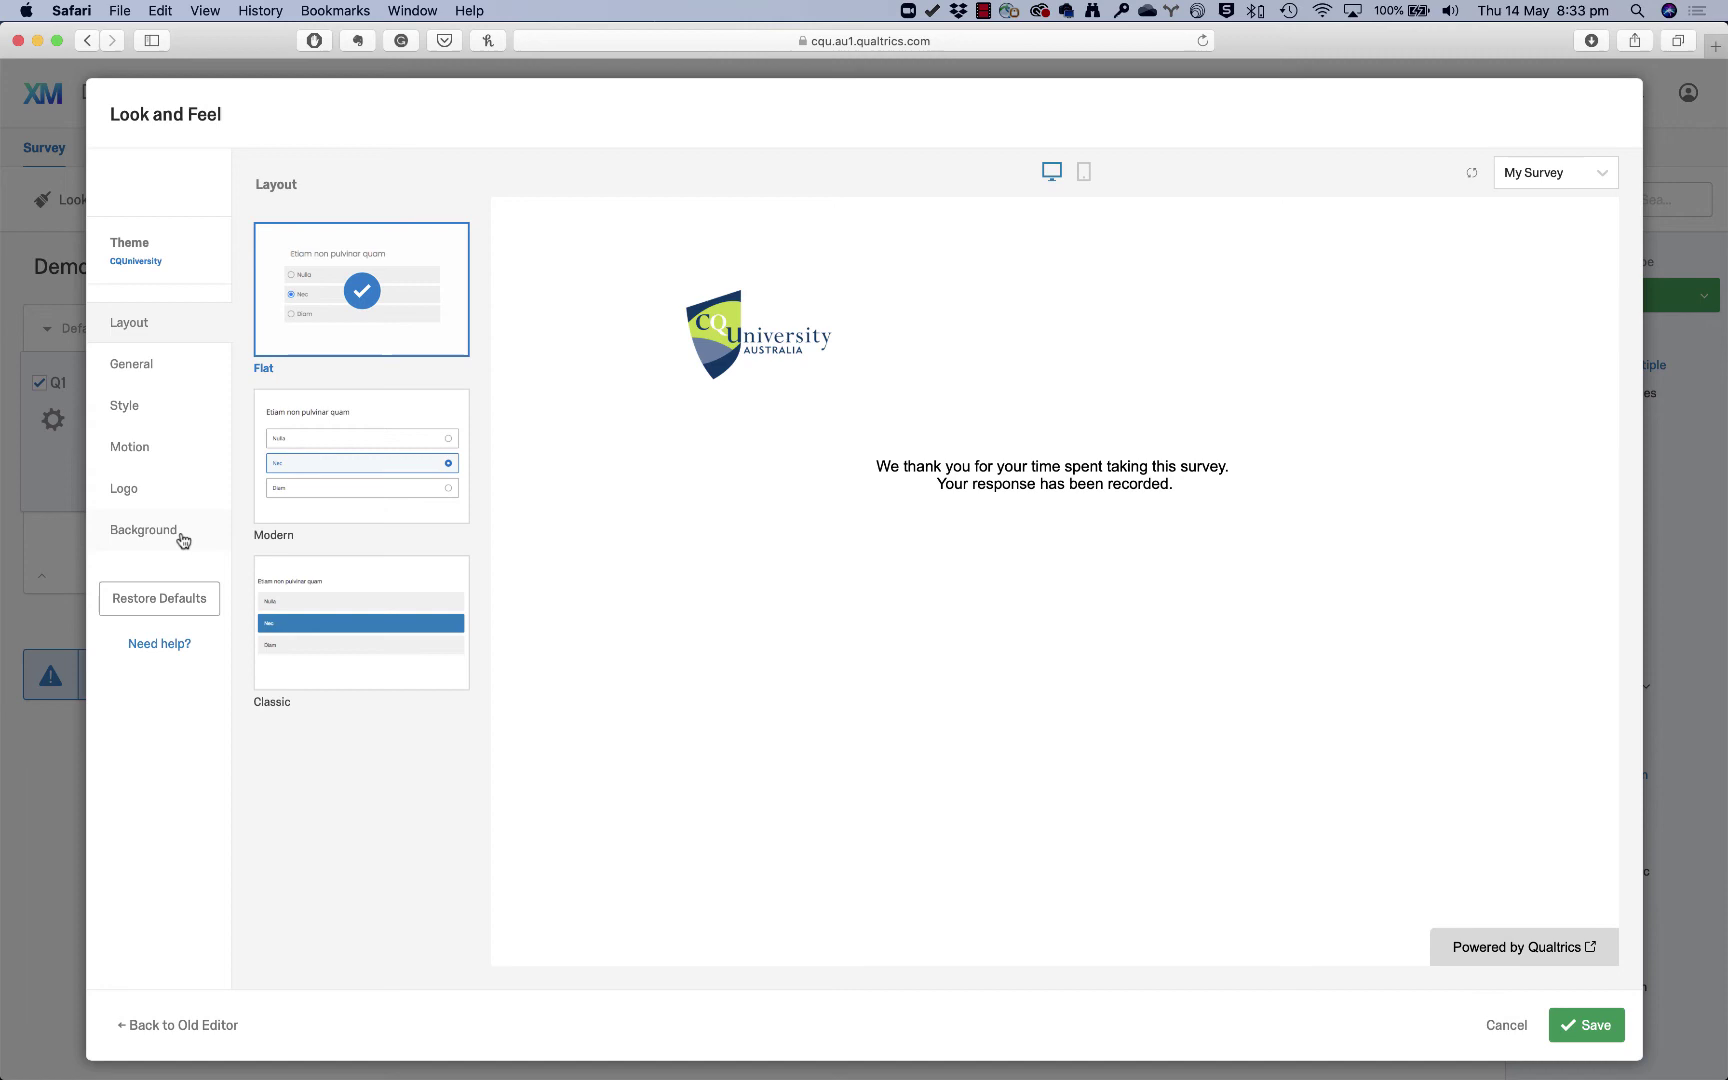
left_click(1590, 1028)
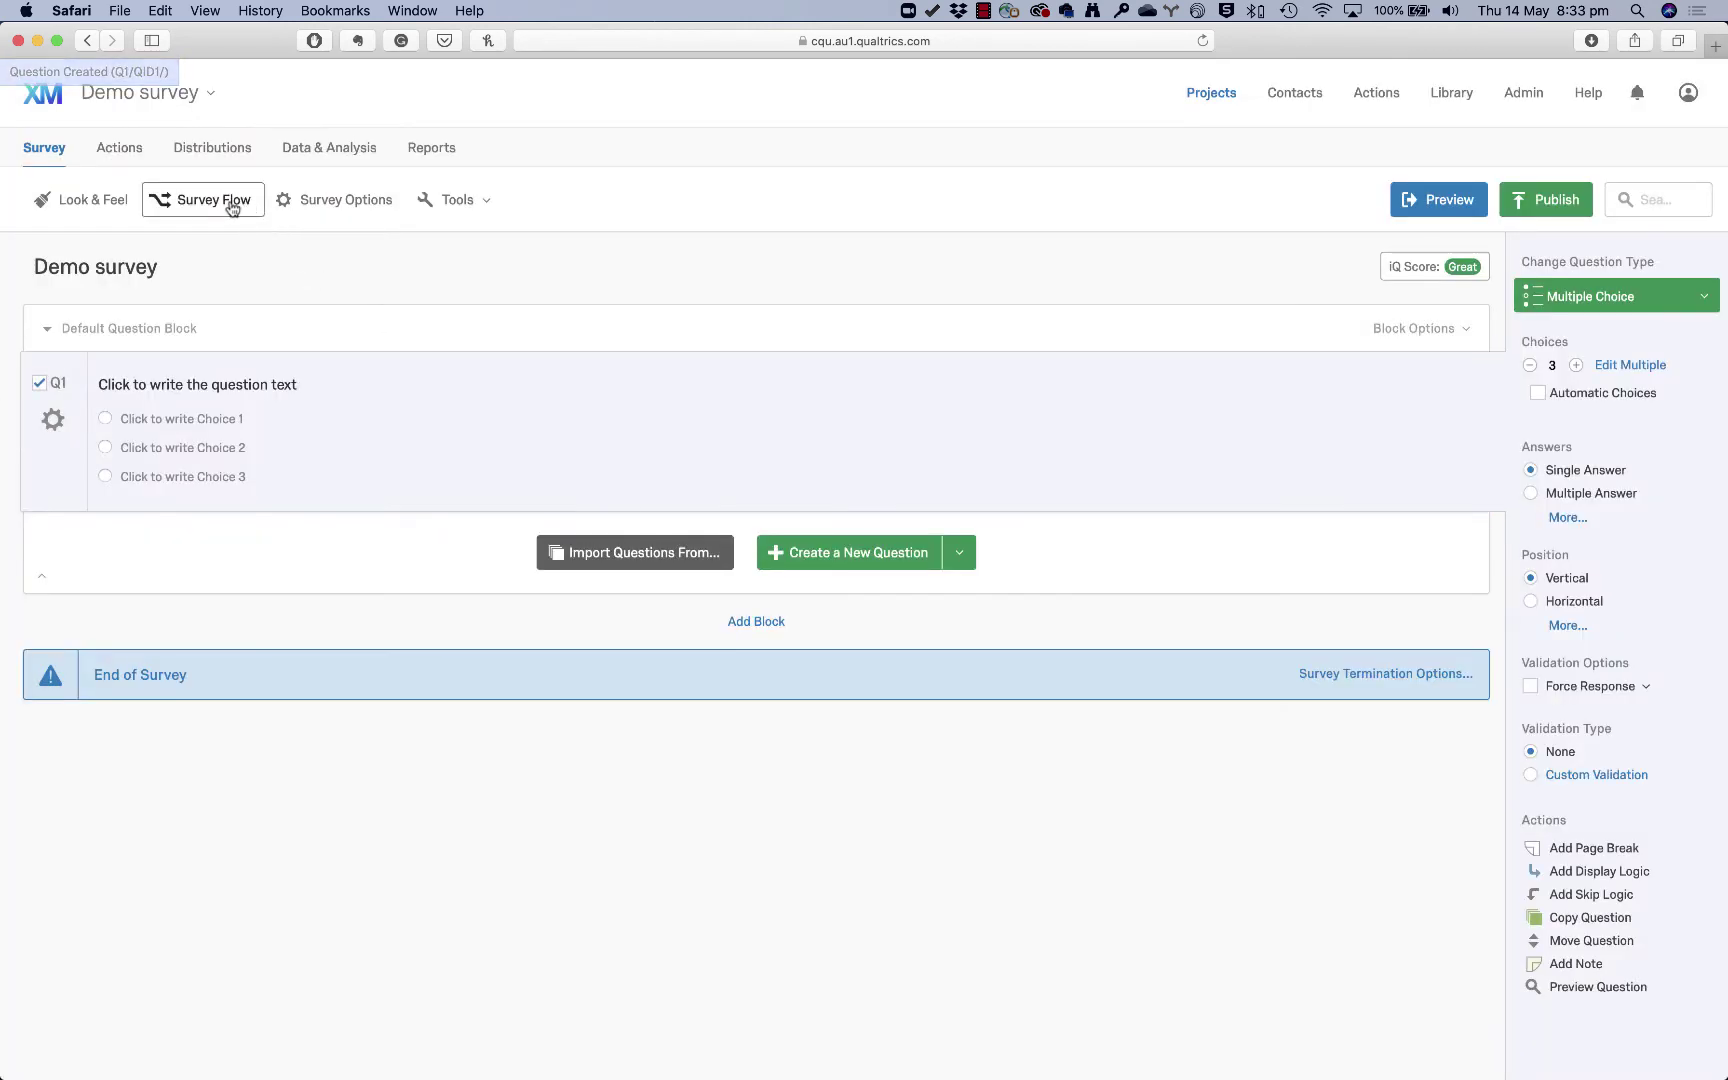
- Review the Demo survey's flow and its survey options, saving each
left_click(228, 203)
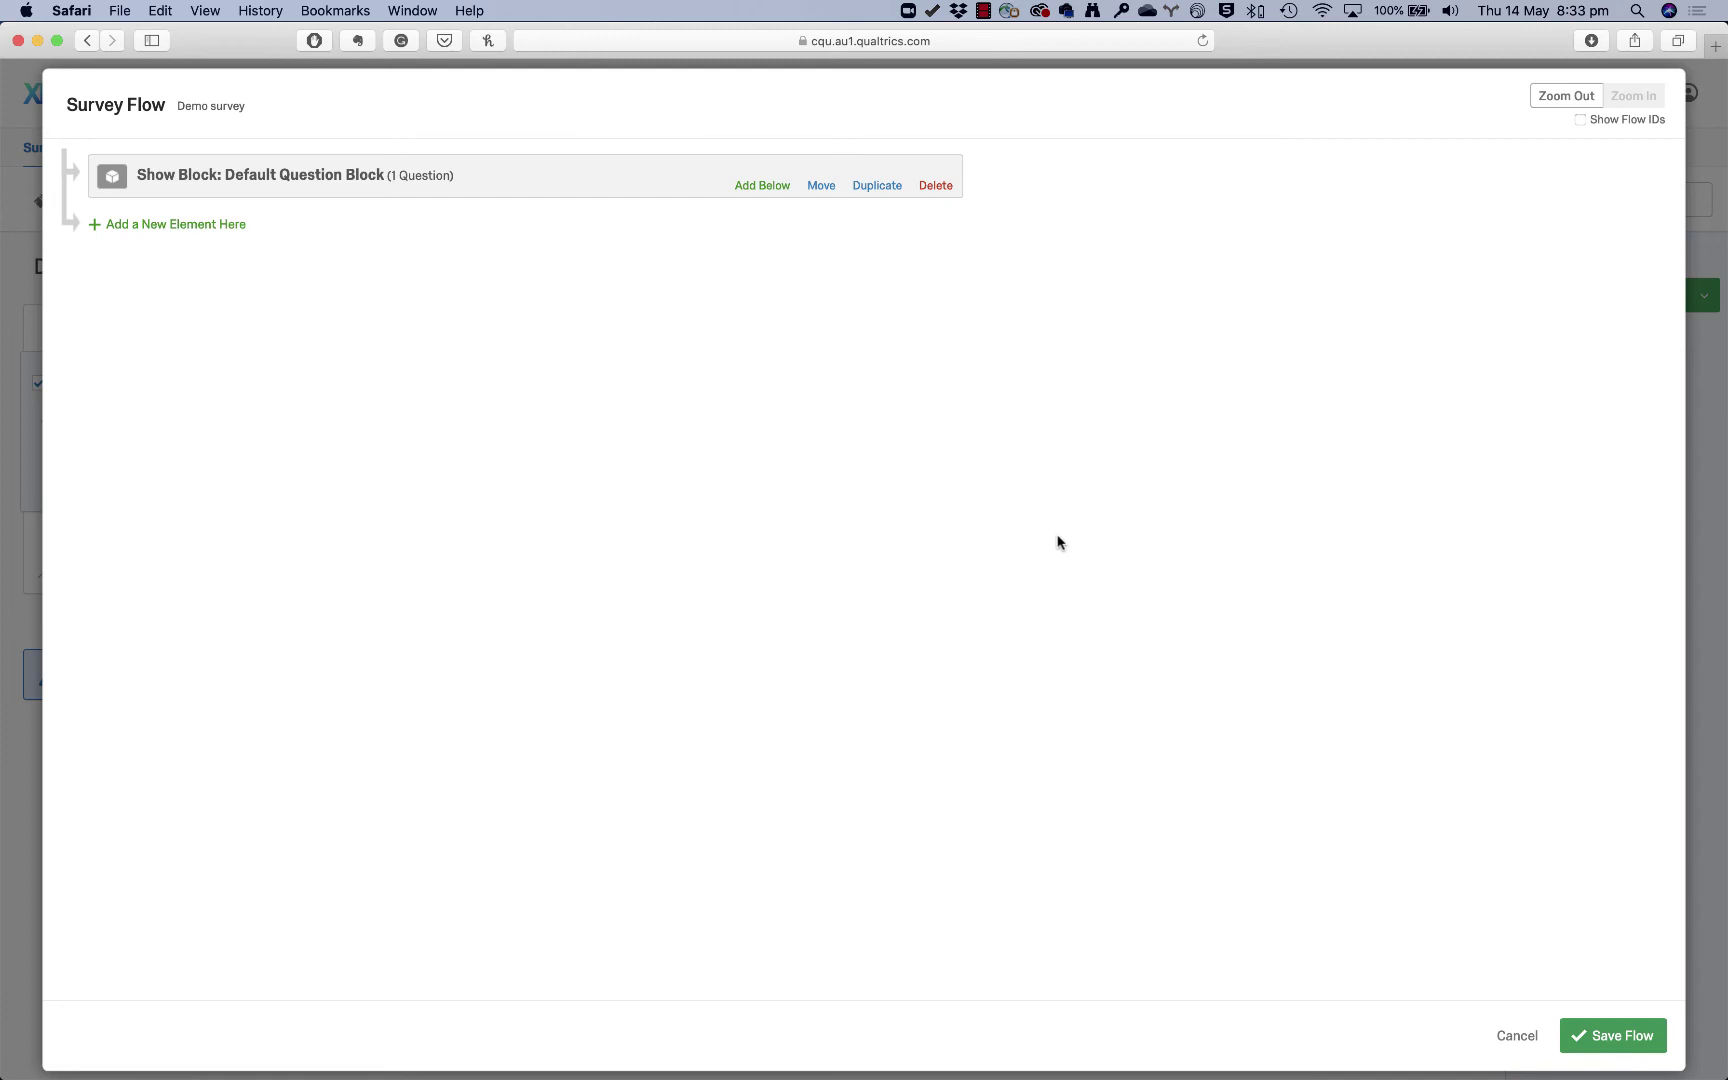
left_click(1609, 1038)
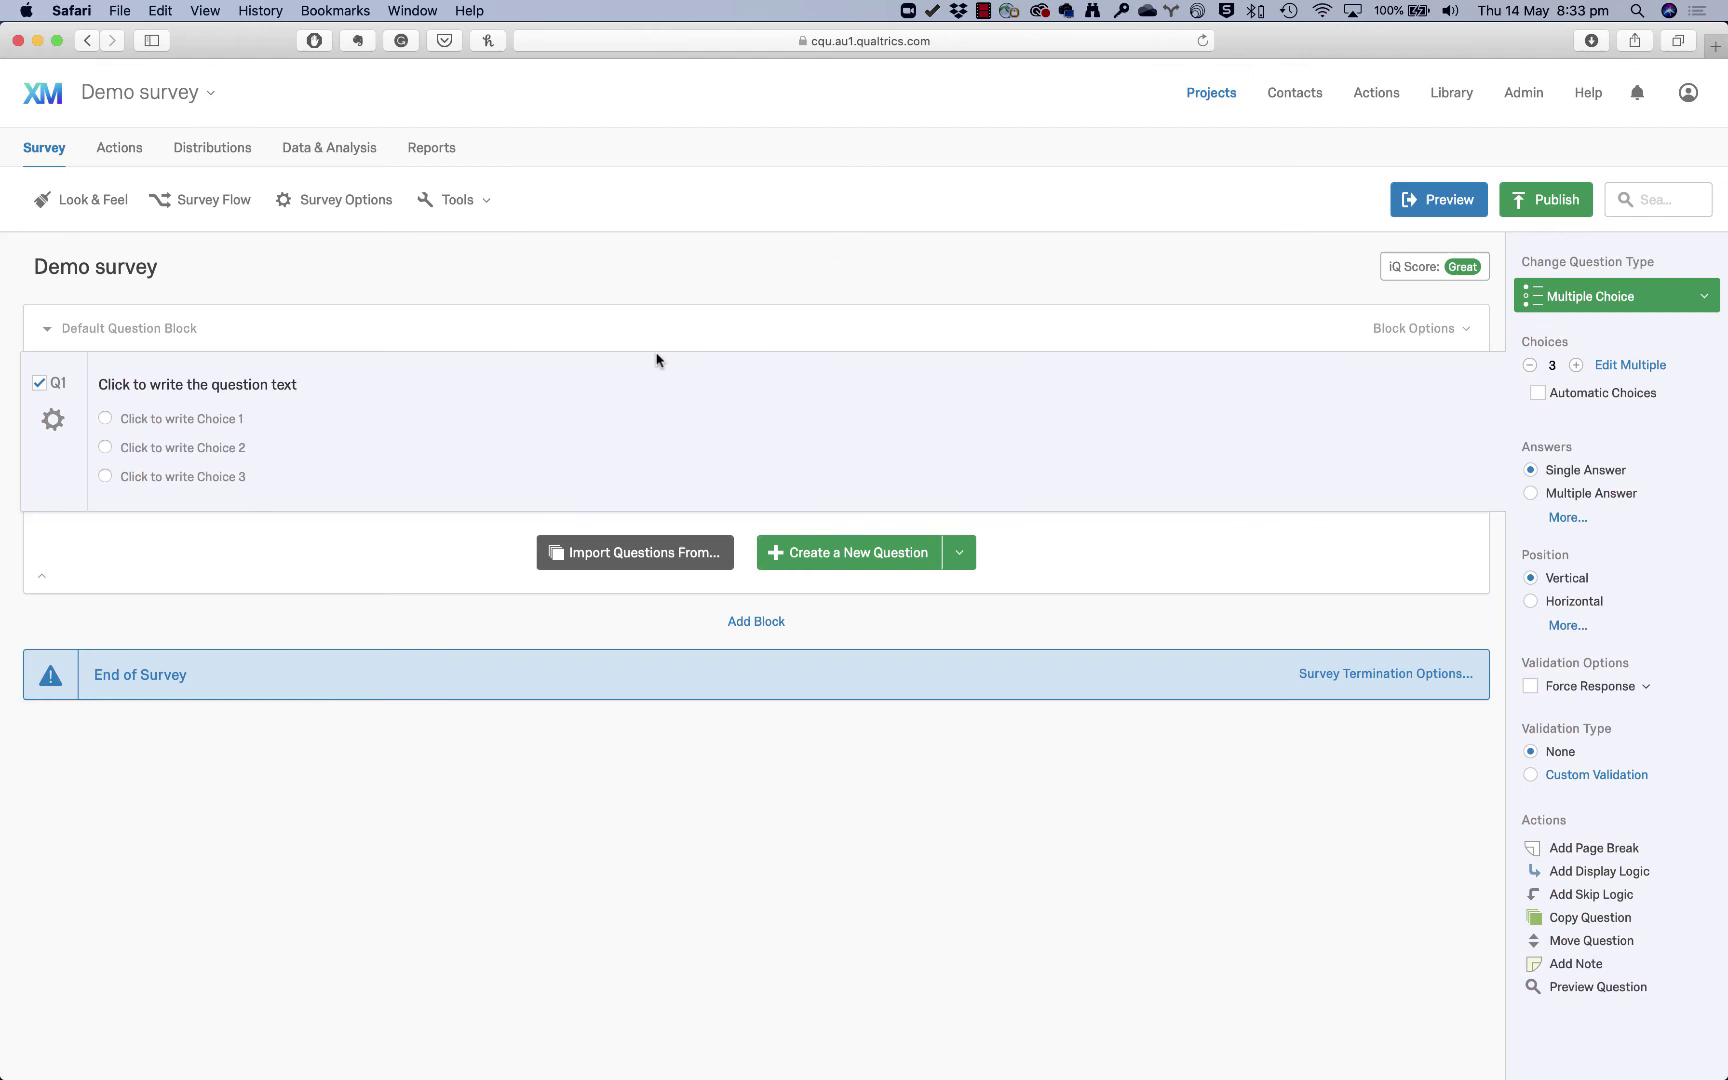
left_click(338, 205)
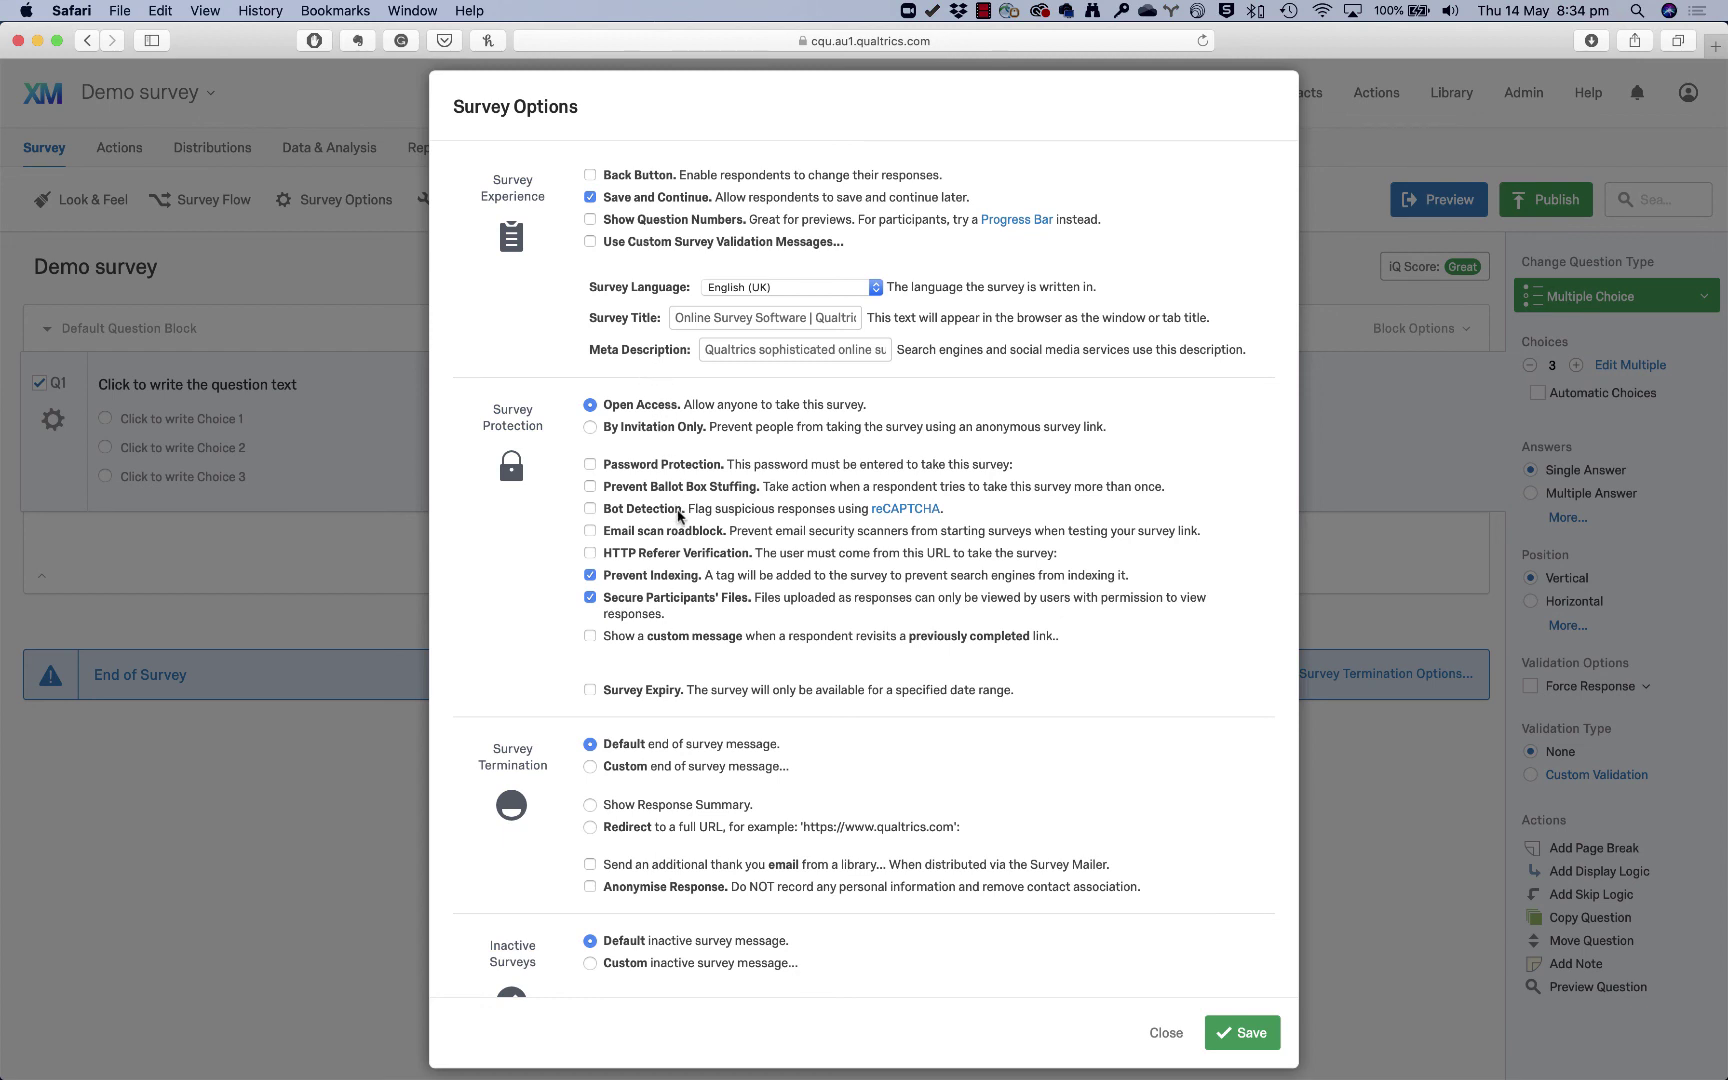
left_click(1238, 1050)
left_click(481, 199)
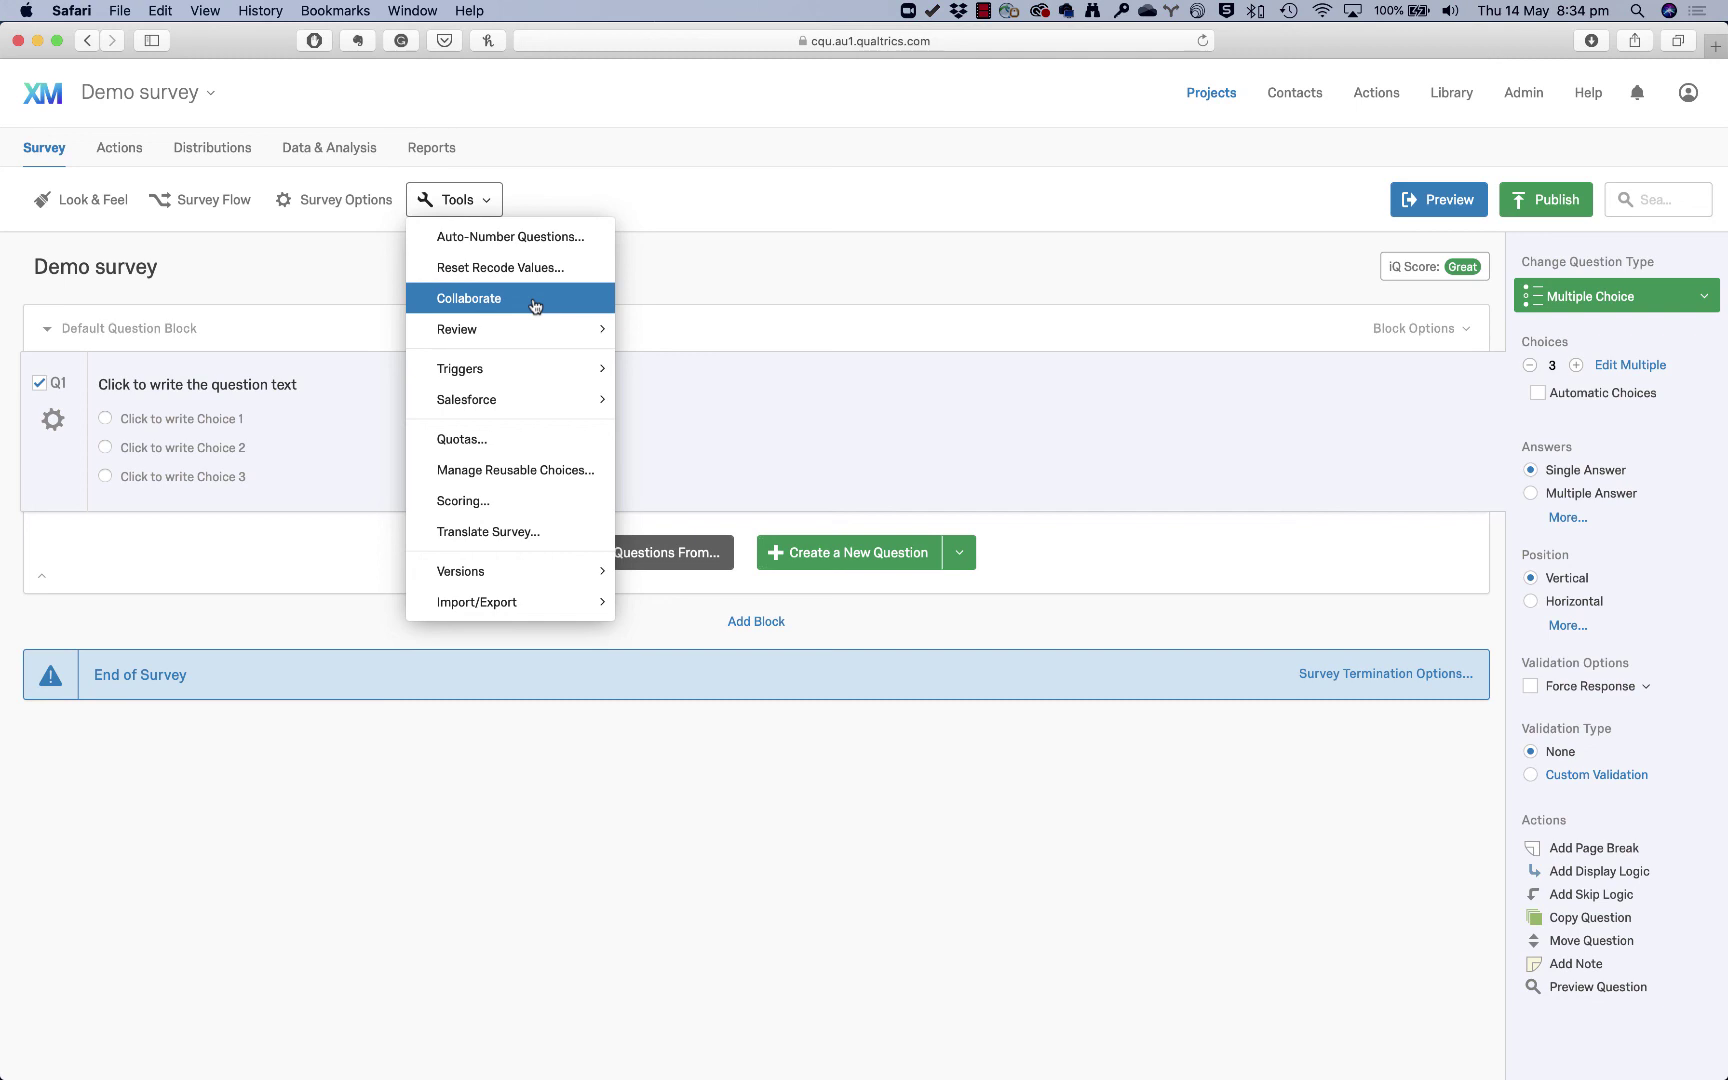
mouse_move(541, 332)
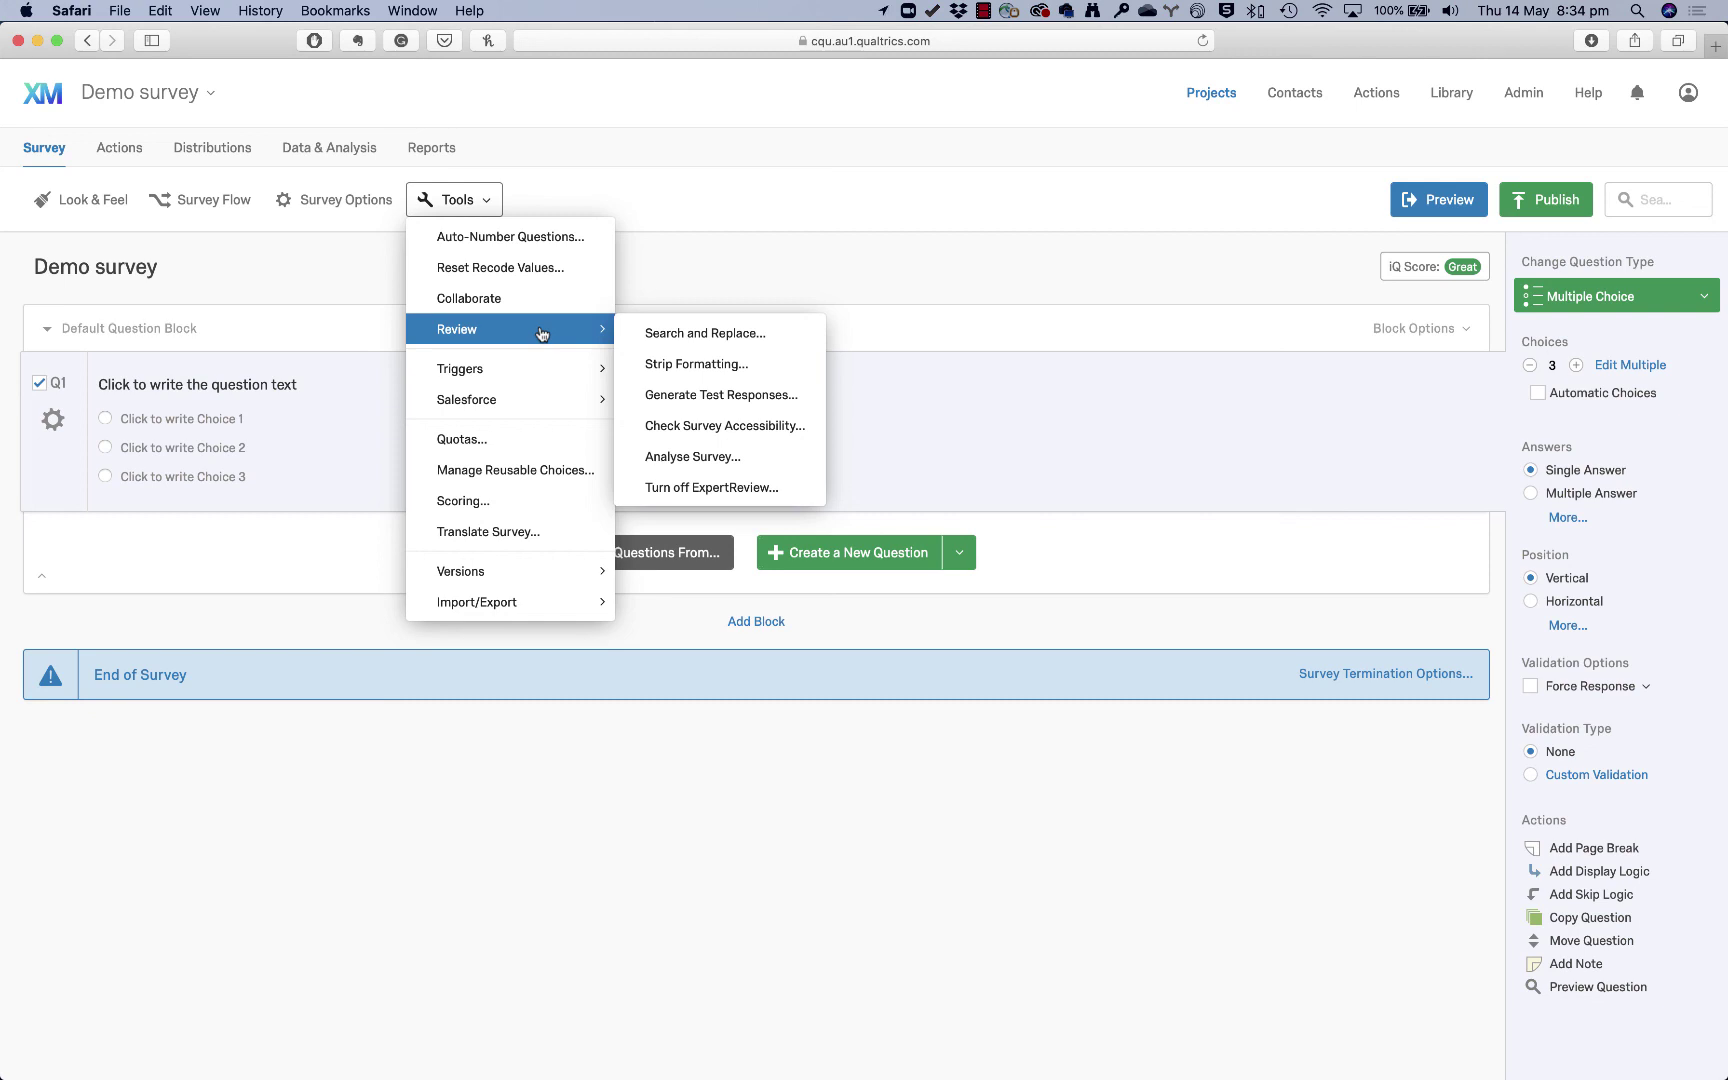
mouse_move(577, 599)
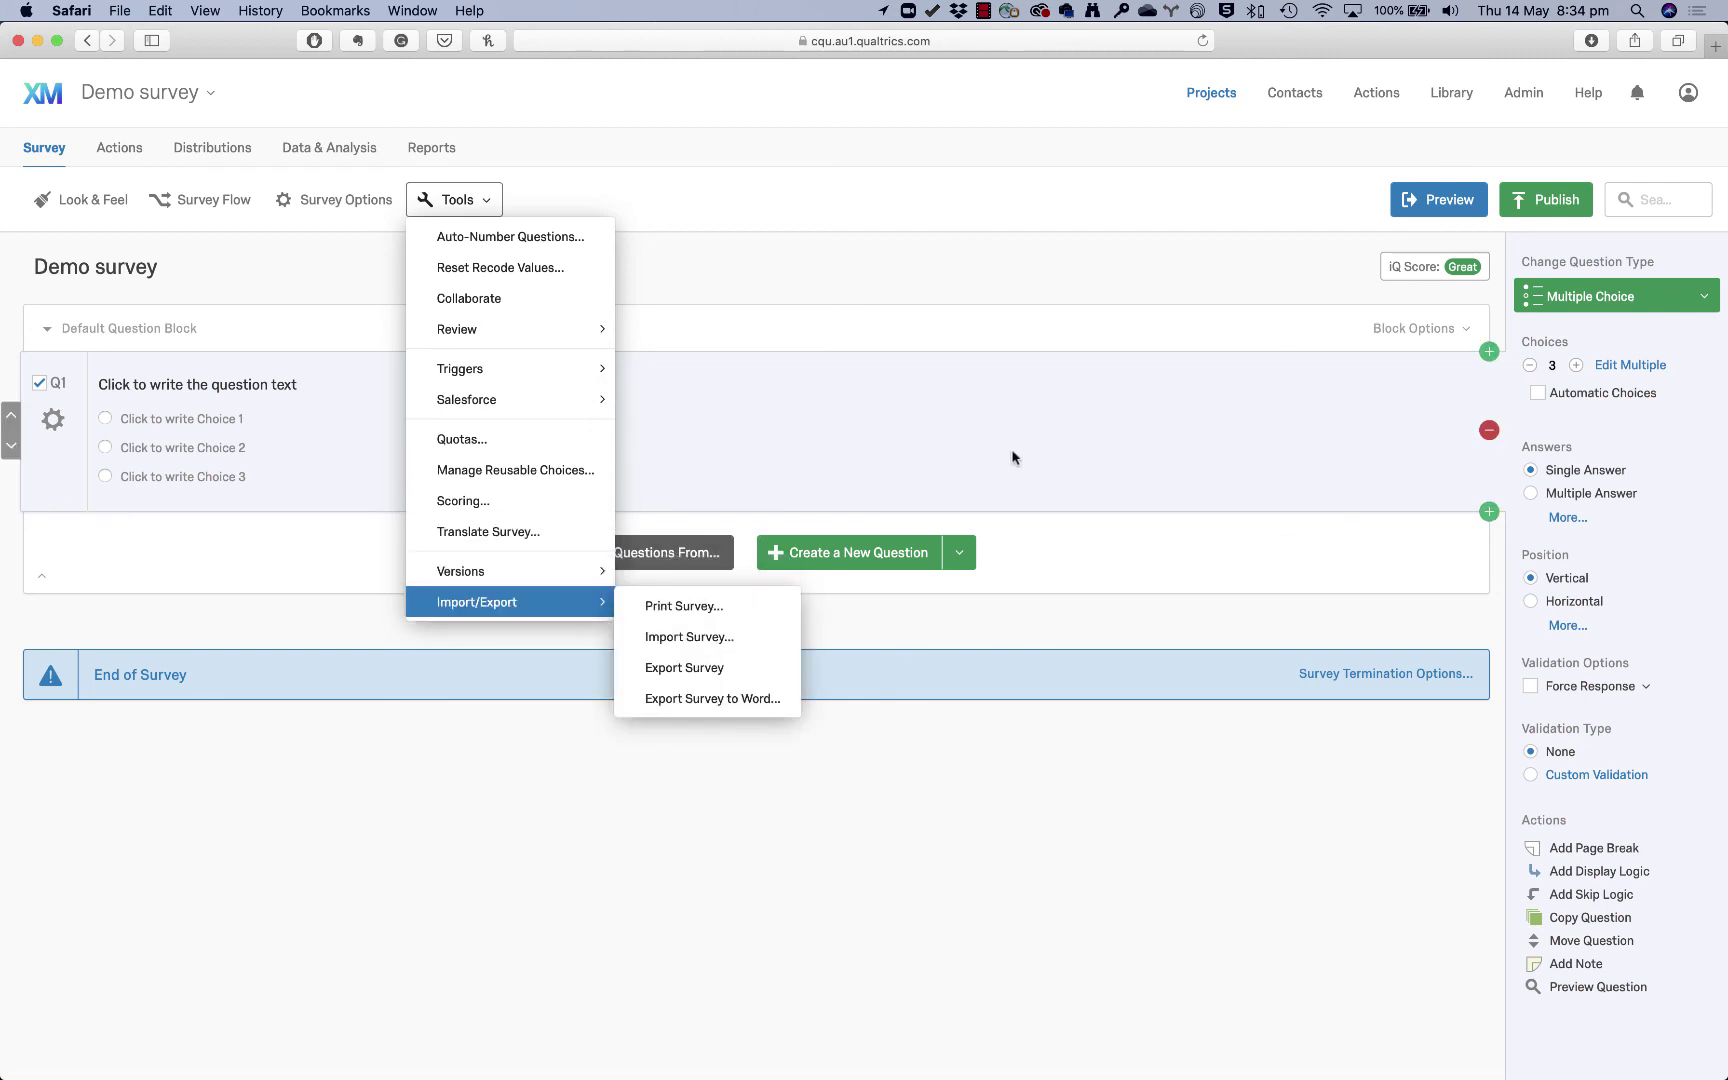
left_click(1101, 432)
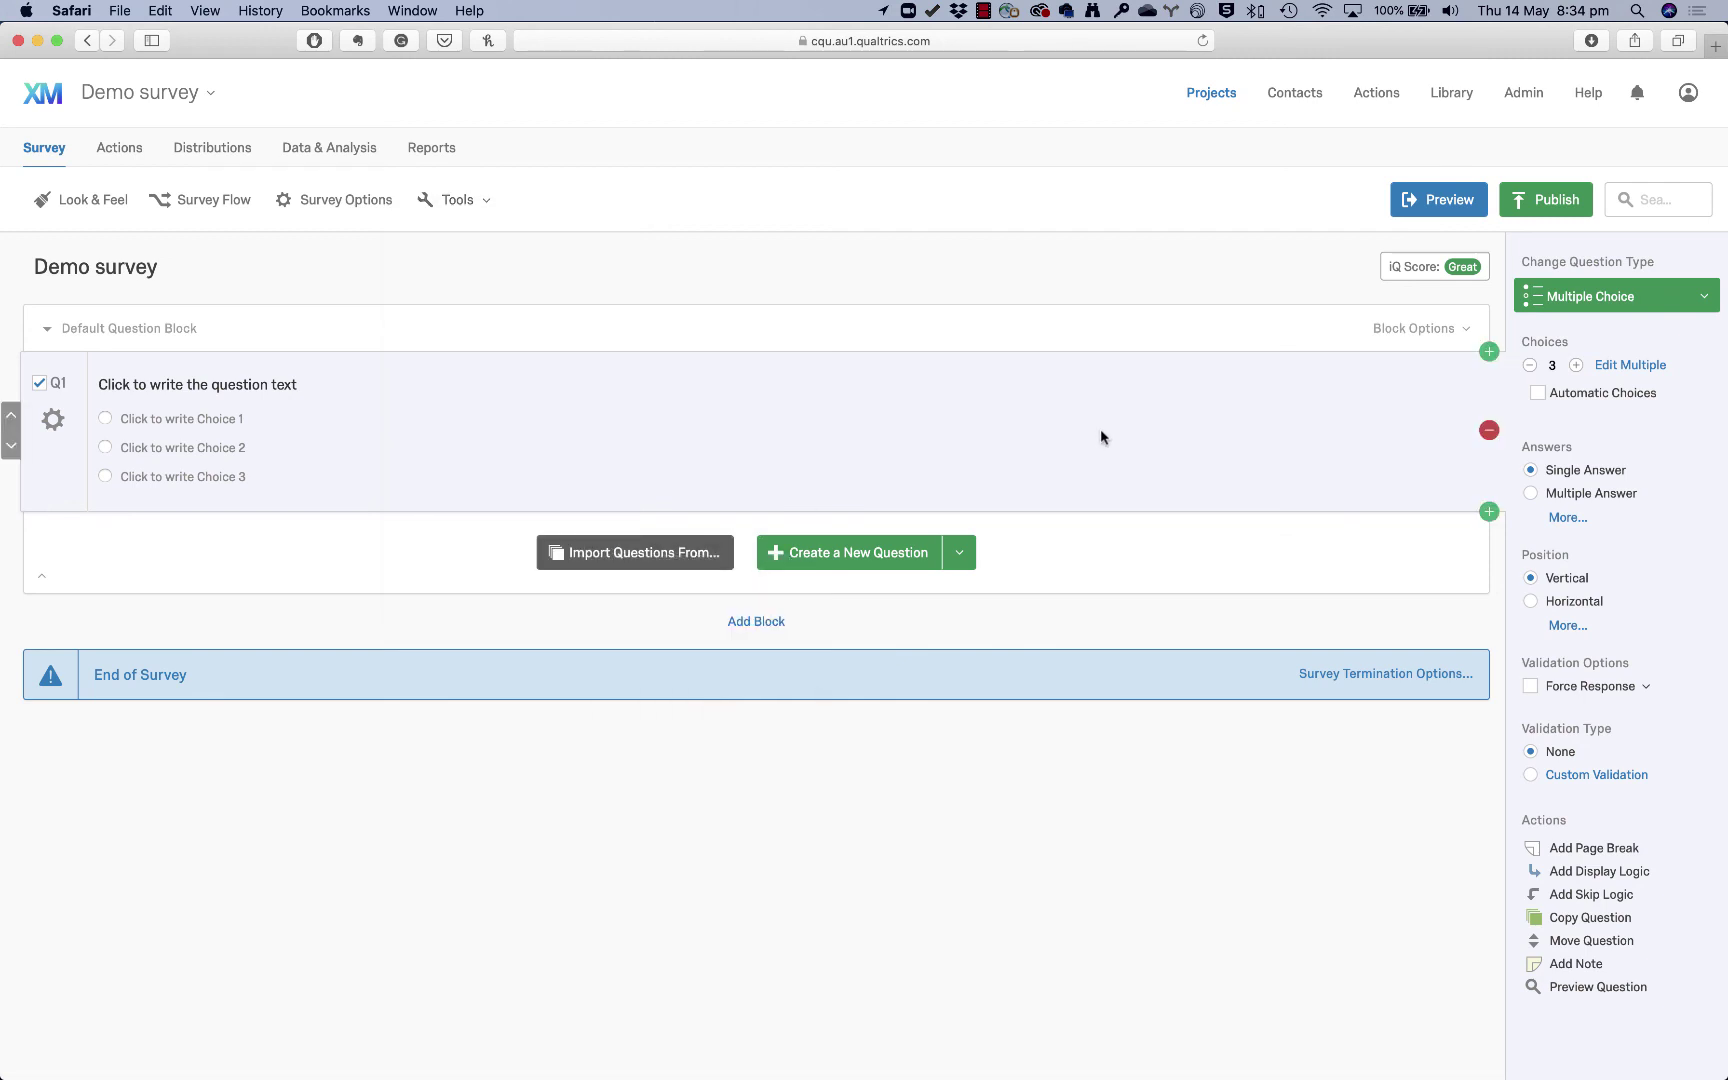